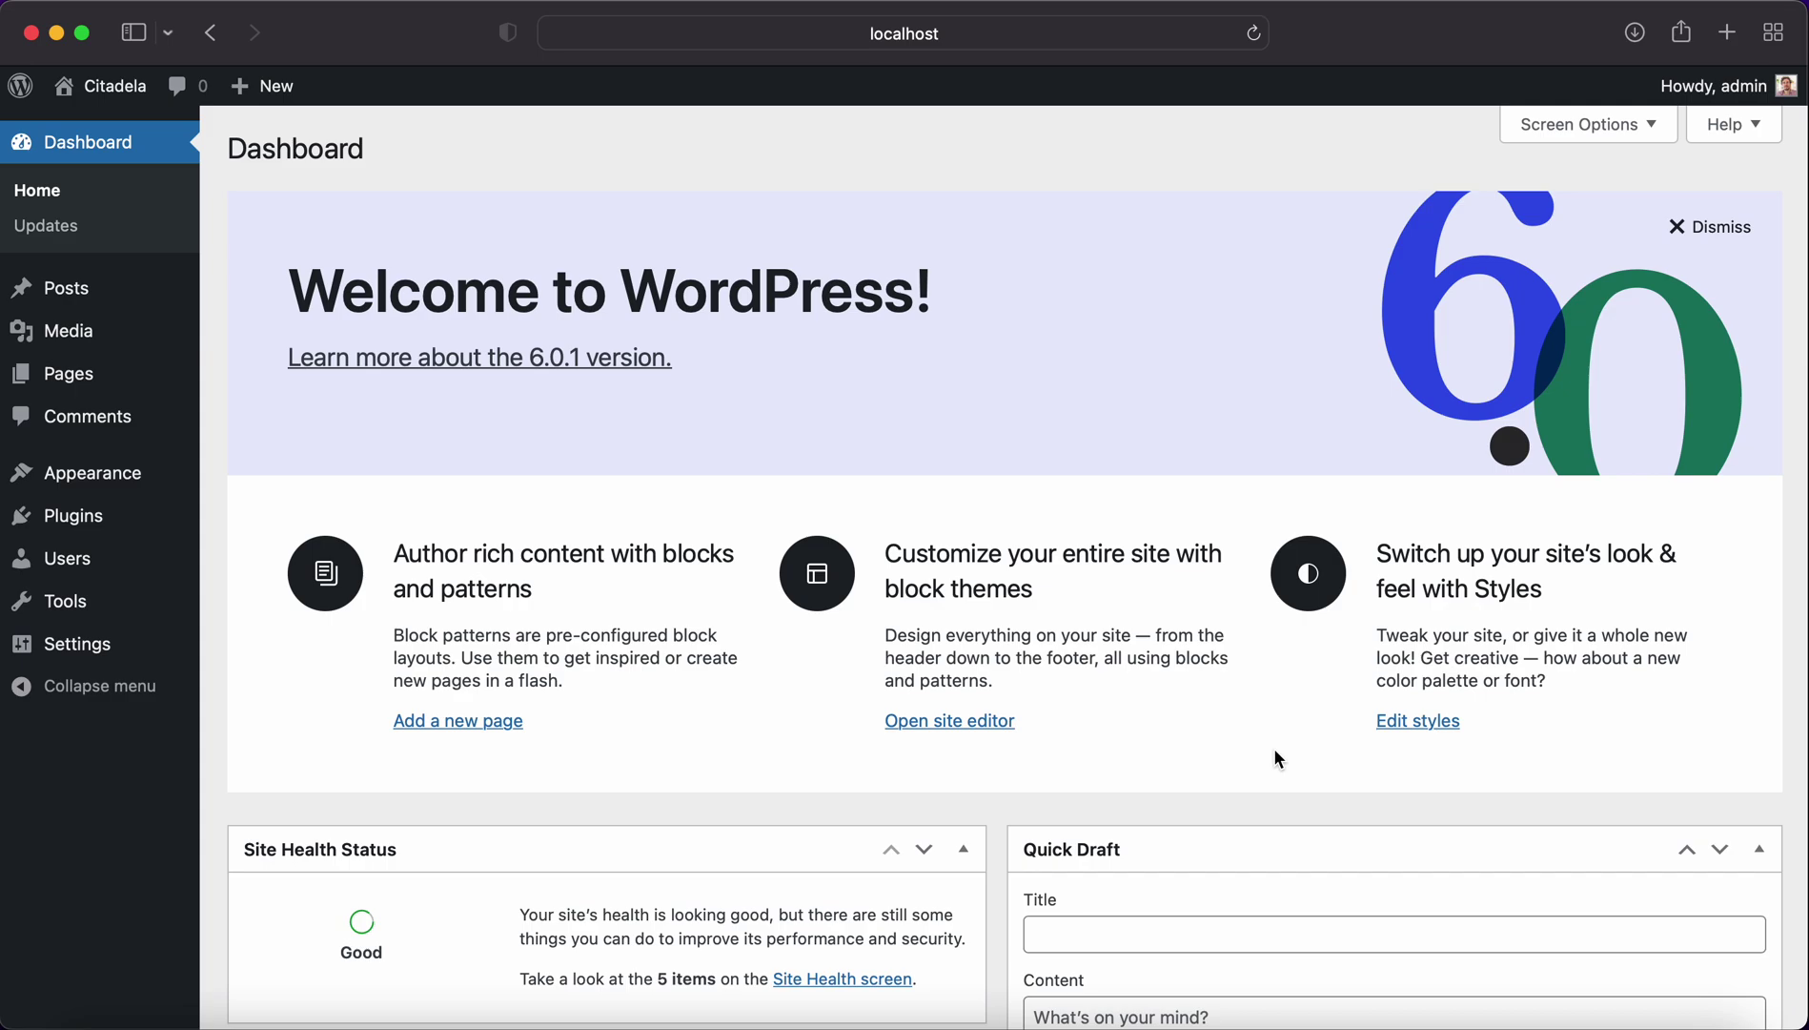
# Go to Appearance > Themes from the admin sidebar
pyautogui.moveTo(155, 469)
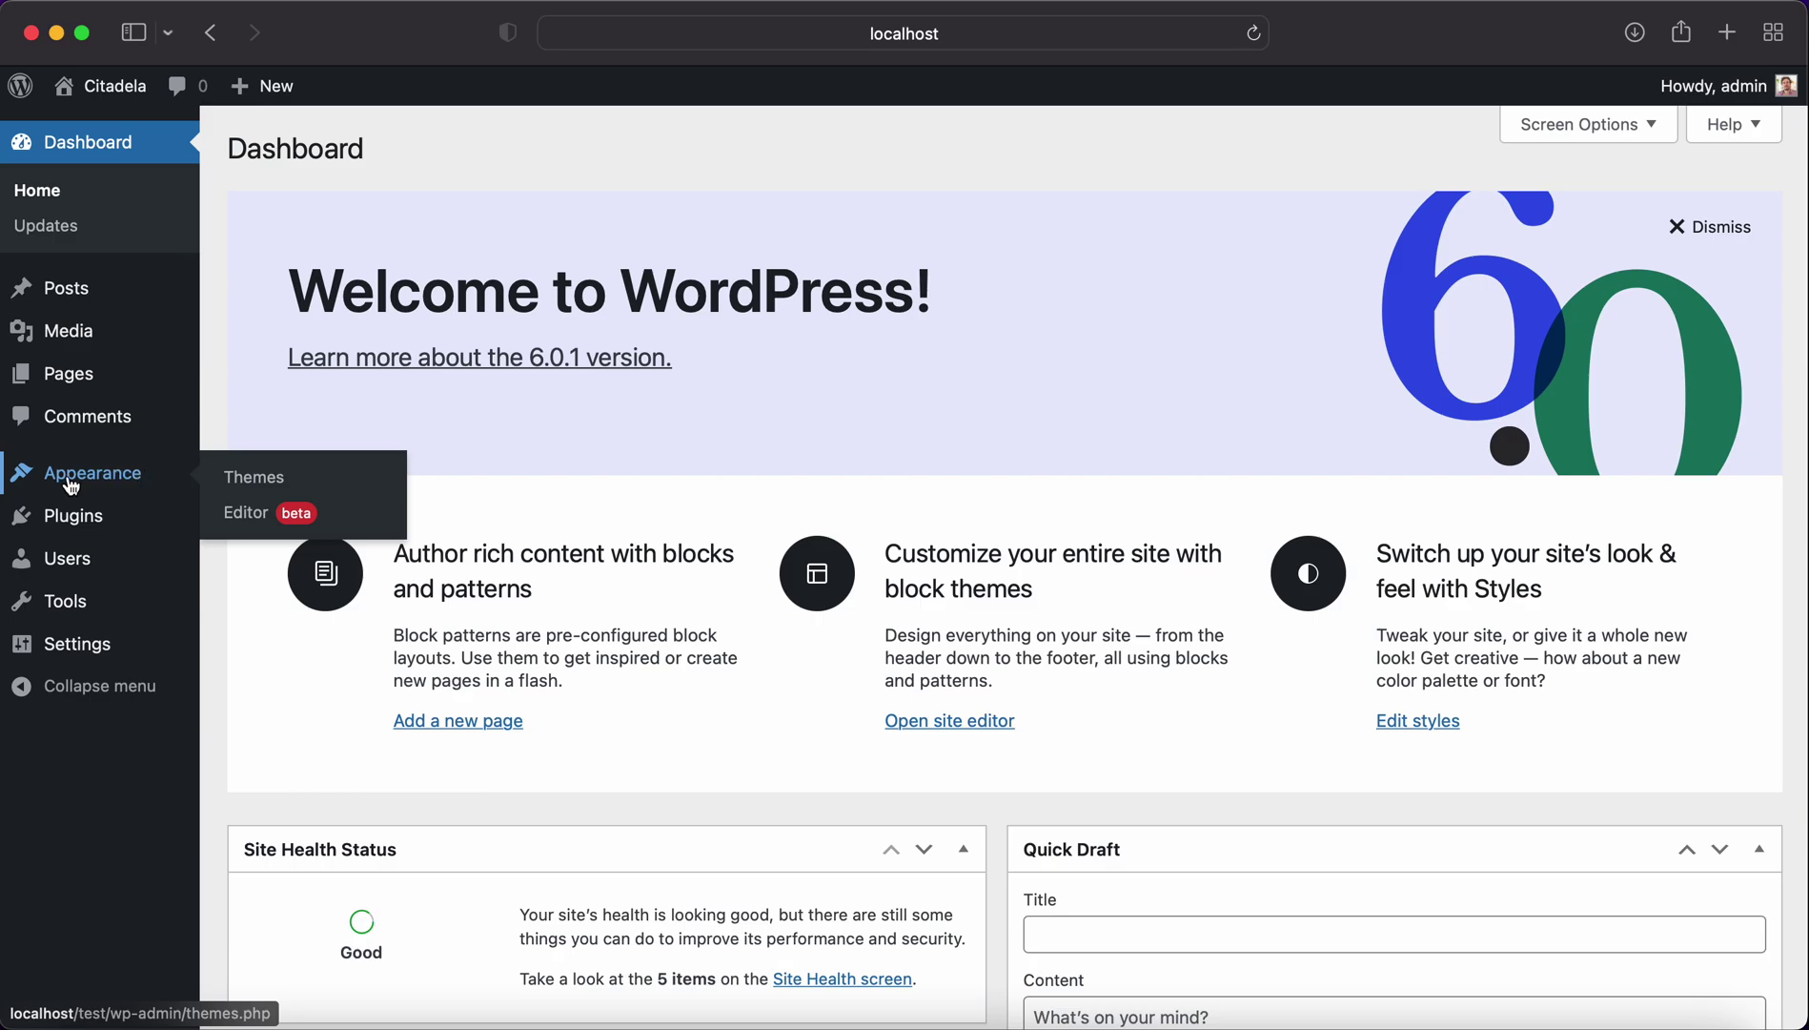
pyautogui.click(270, 479)
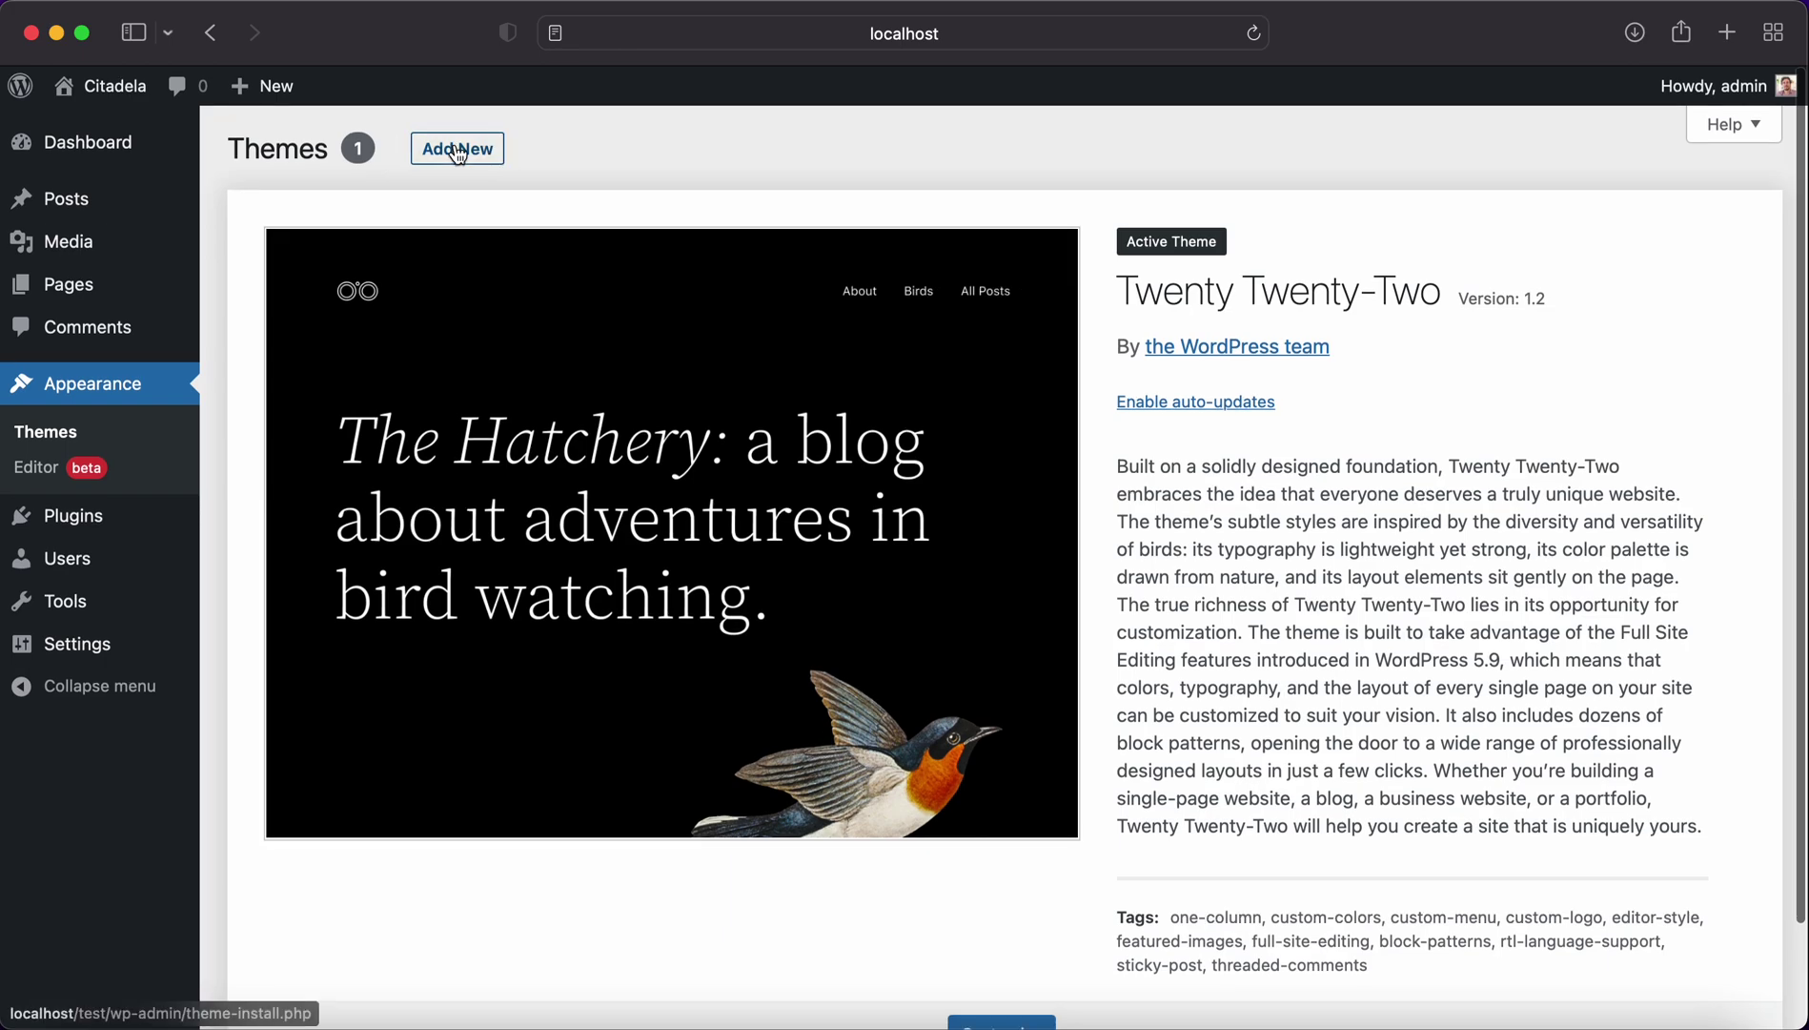
# Search the theme directory for 'citadela' and install the Citadela theme
pyautogui.click(454, 152)
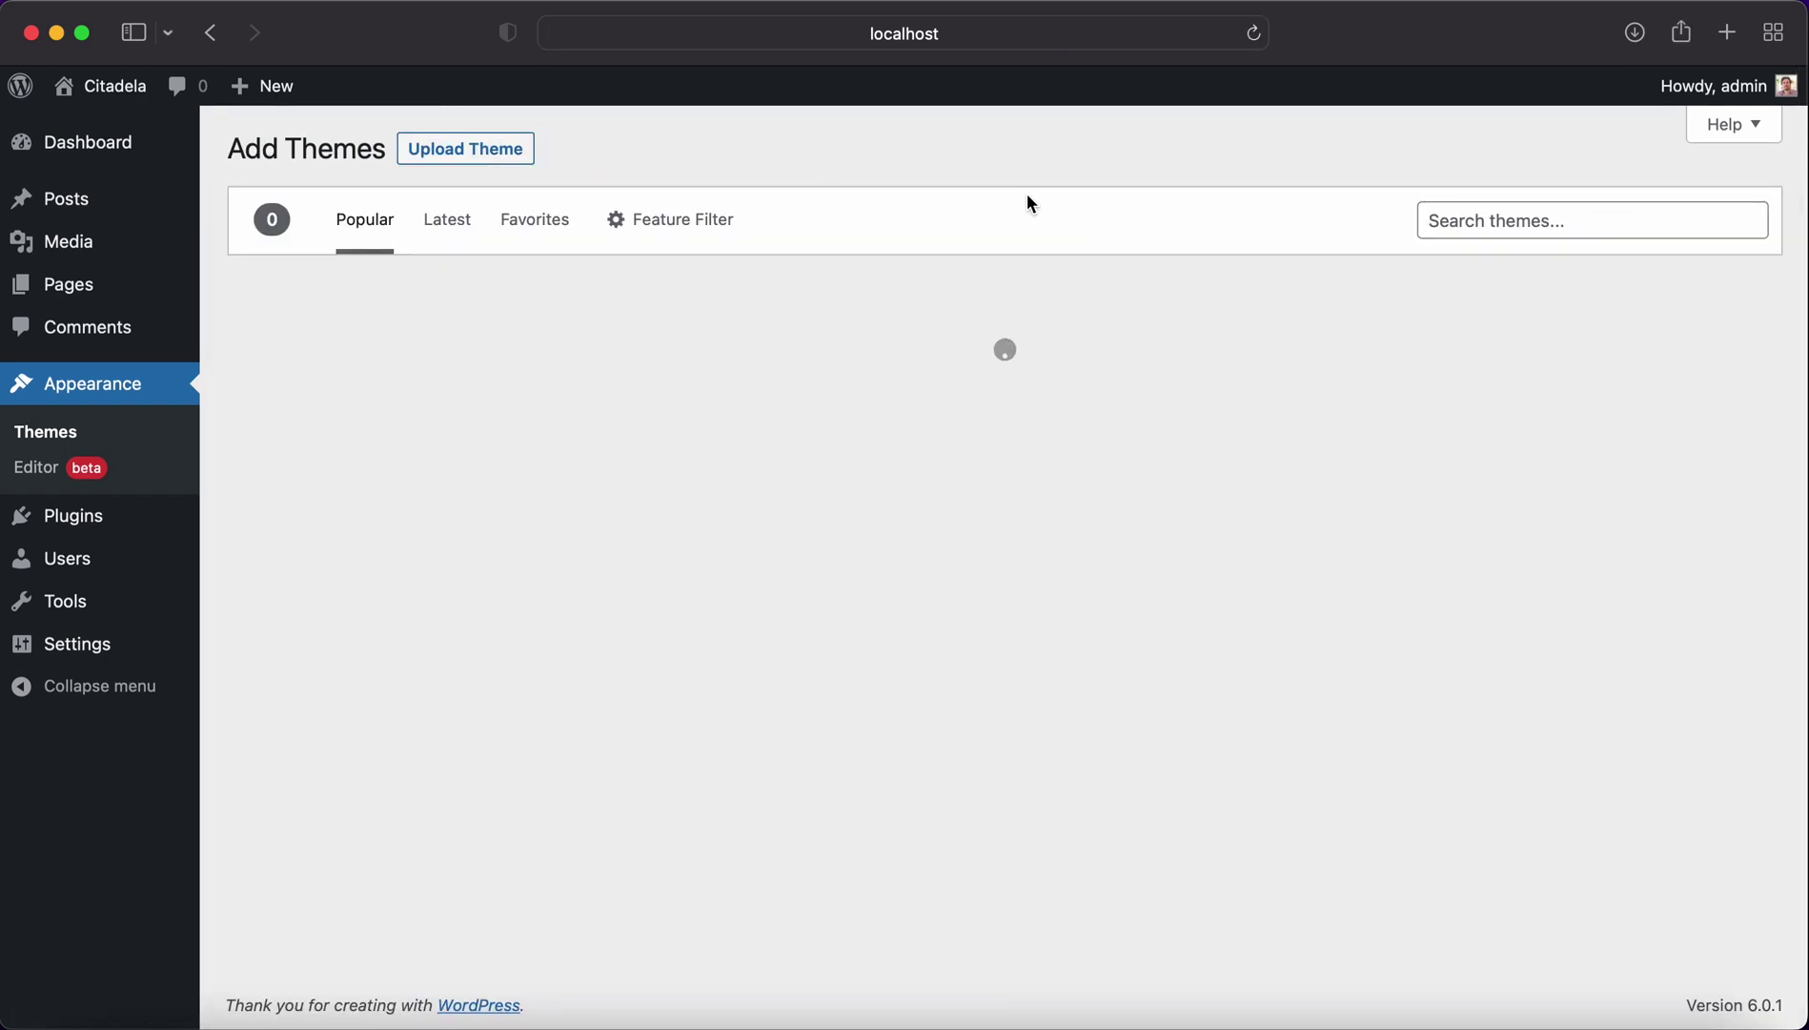
pyautogui.click(1451, 212)
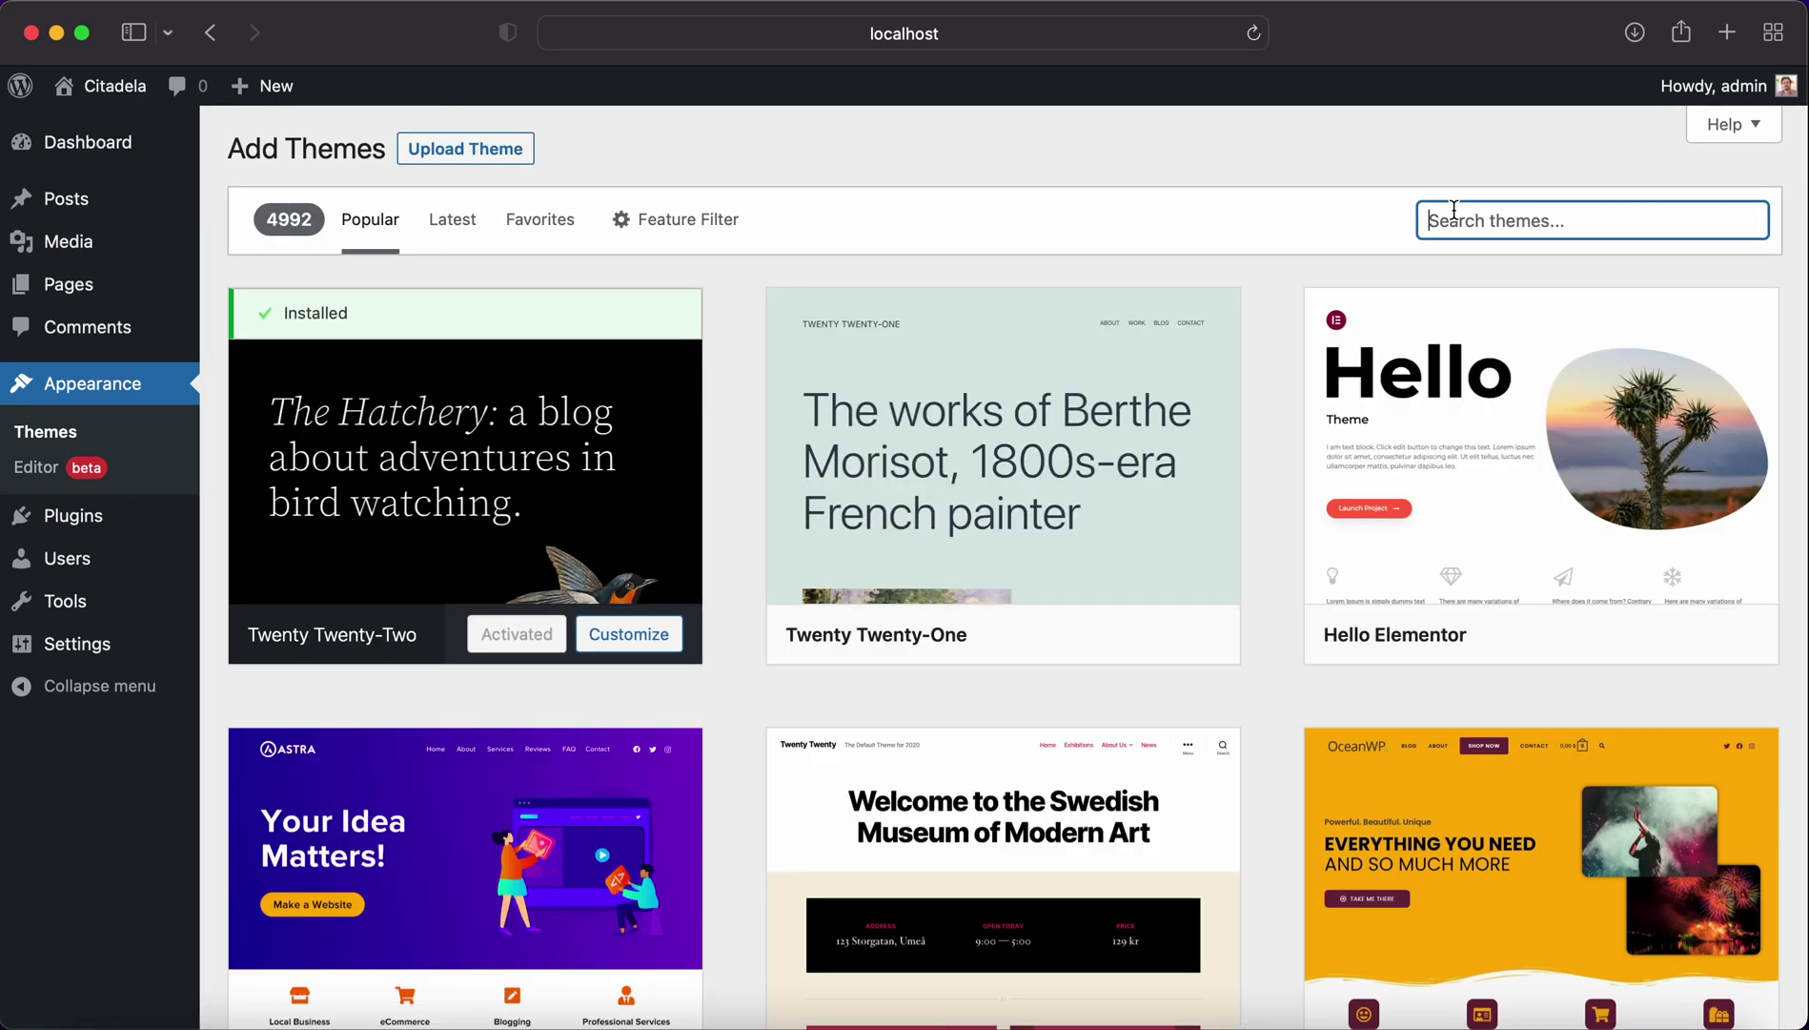
pyautogui.write('citadela')
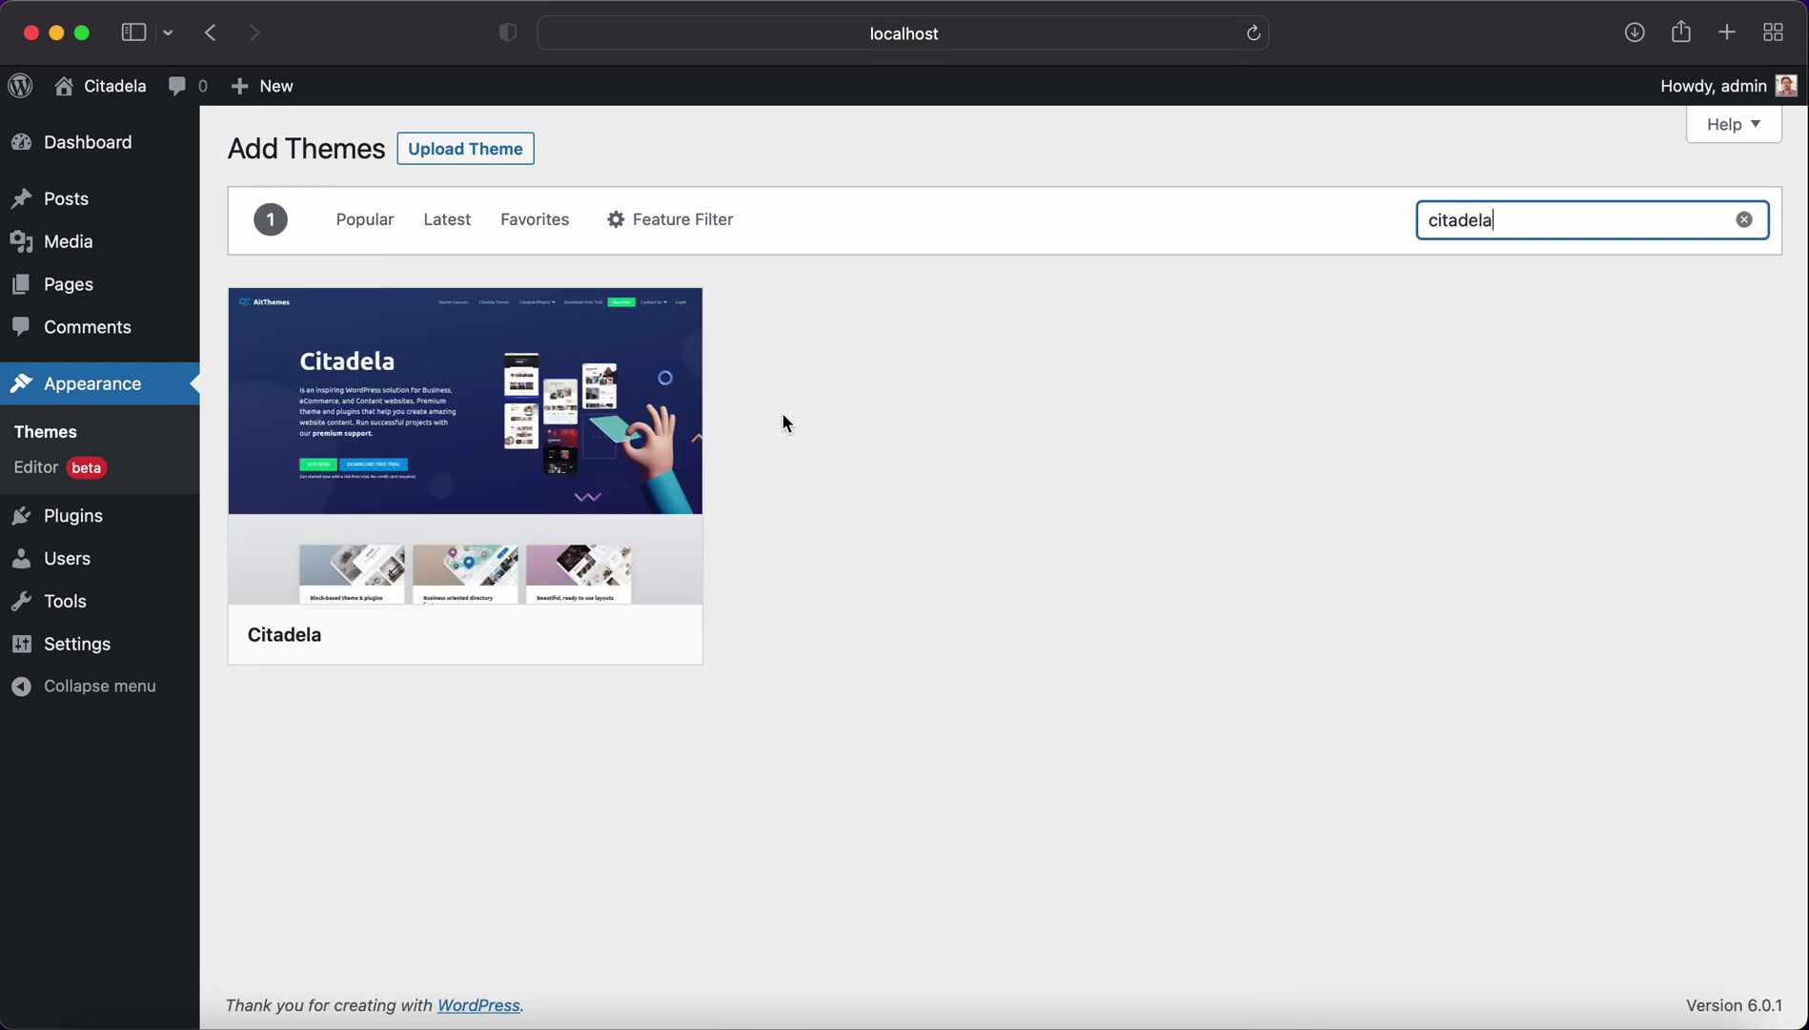
pyautogui.click(551, 633)
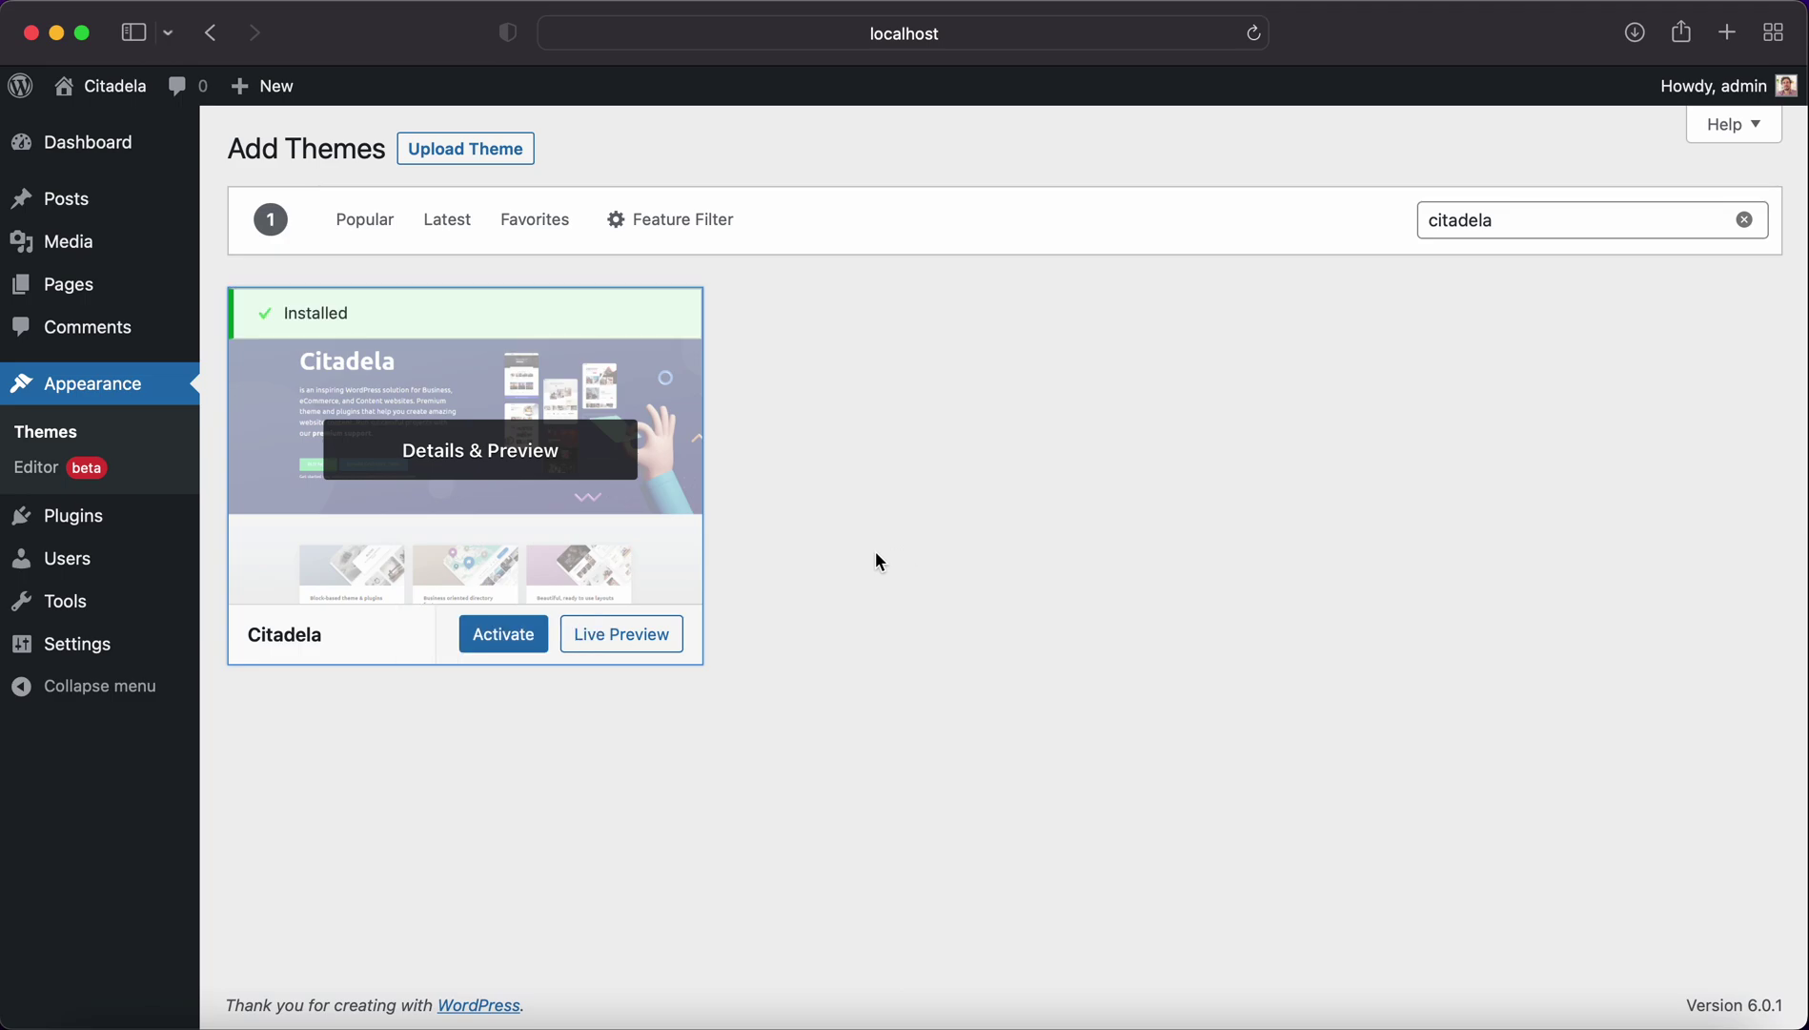
# Activate Citadela and install its Citadela Pro, Listing and Special Pages plugins
pyautogui.click(532, 633)
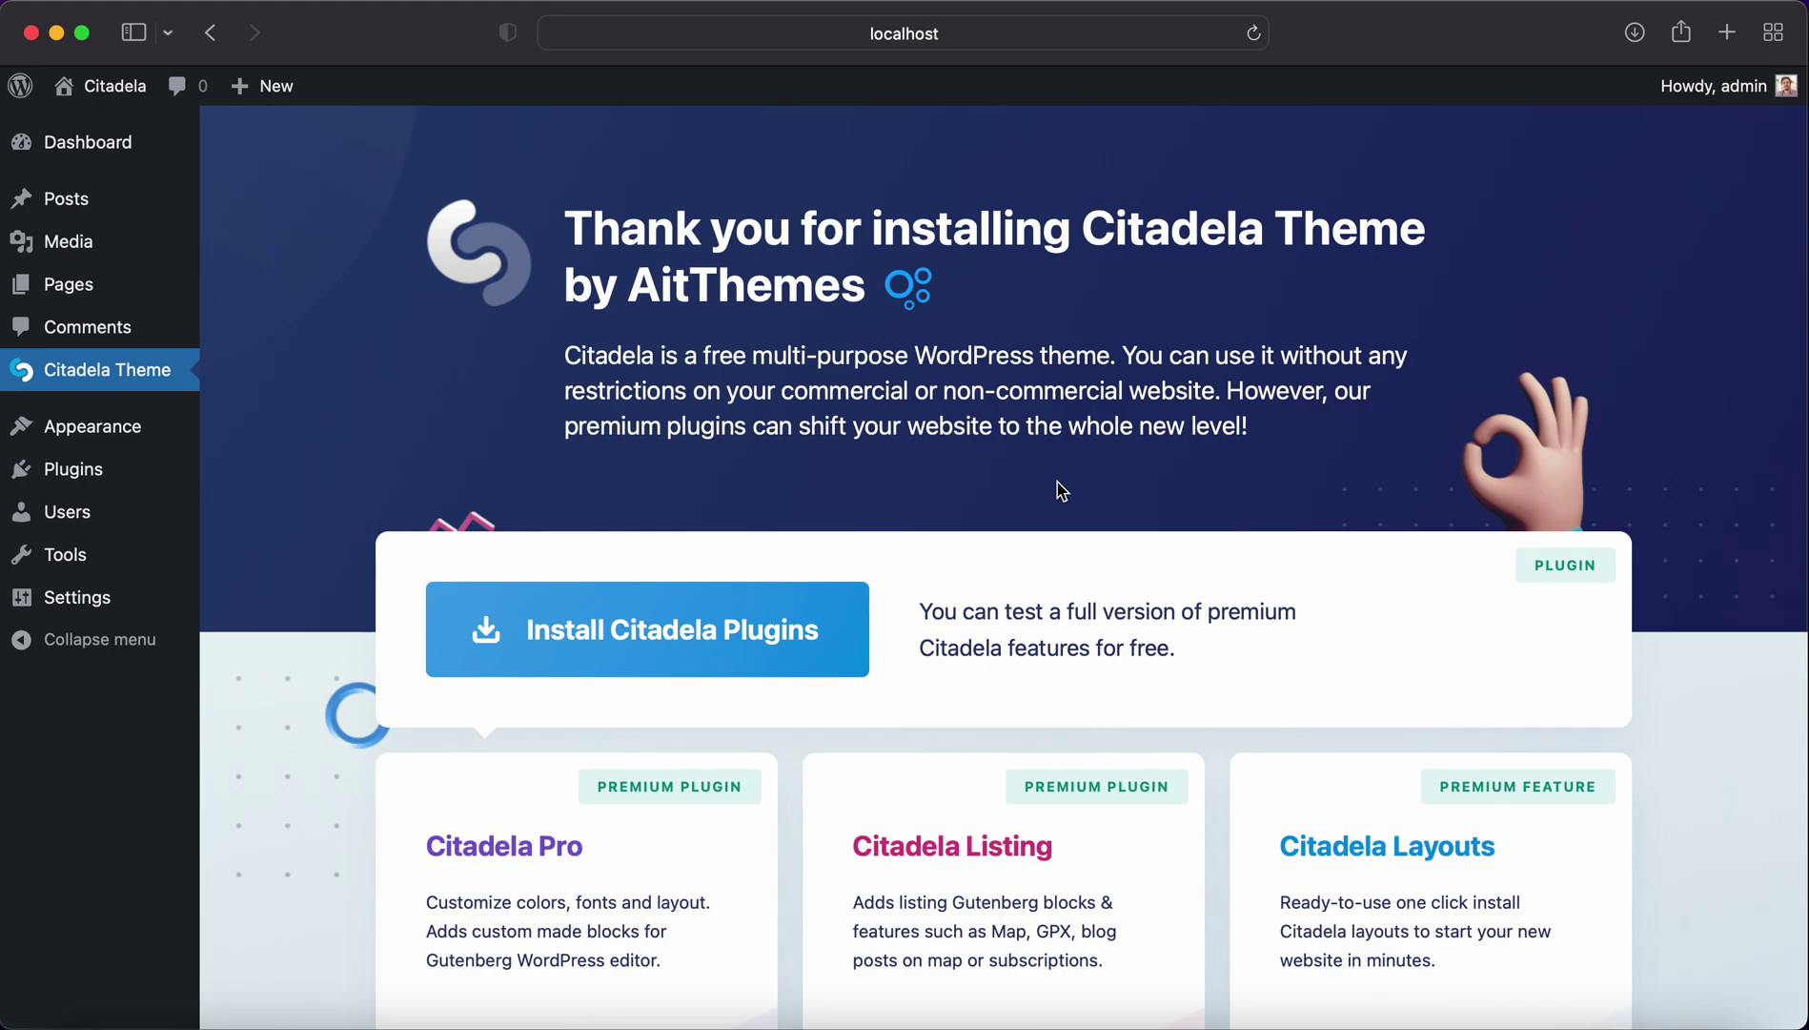
pyautogui.scroll(-3, 1061, 490)
pyautogui.scroll(-1, 1058, 489)
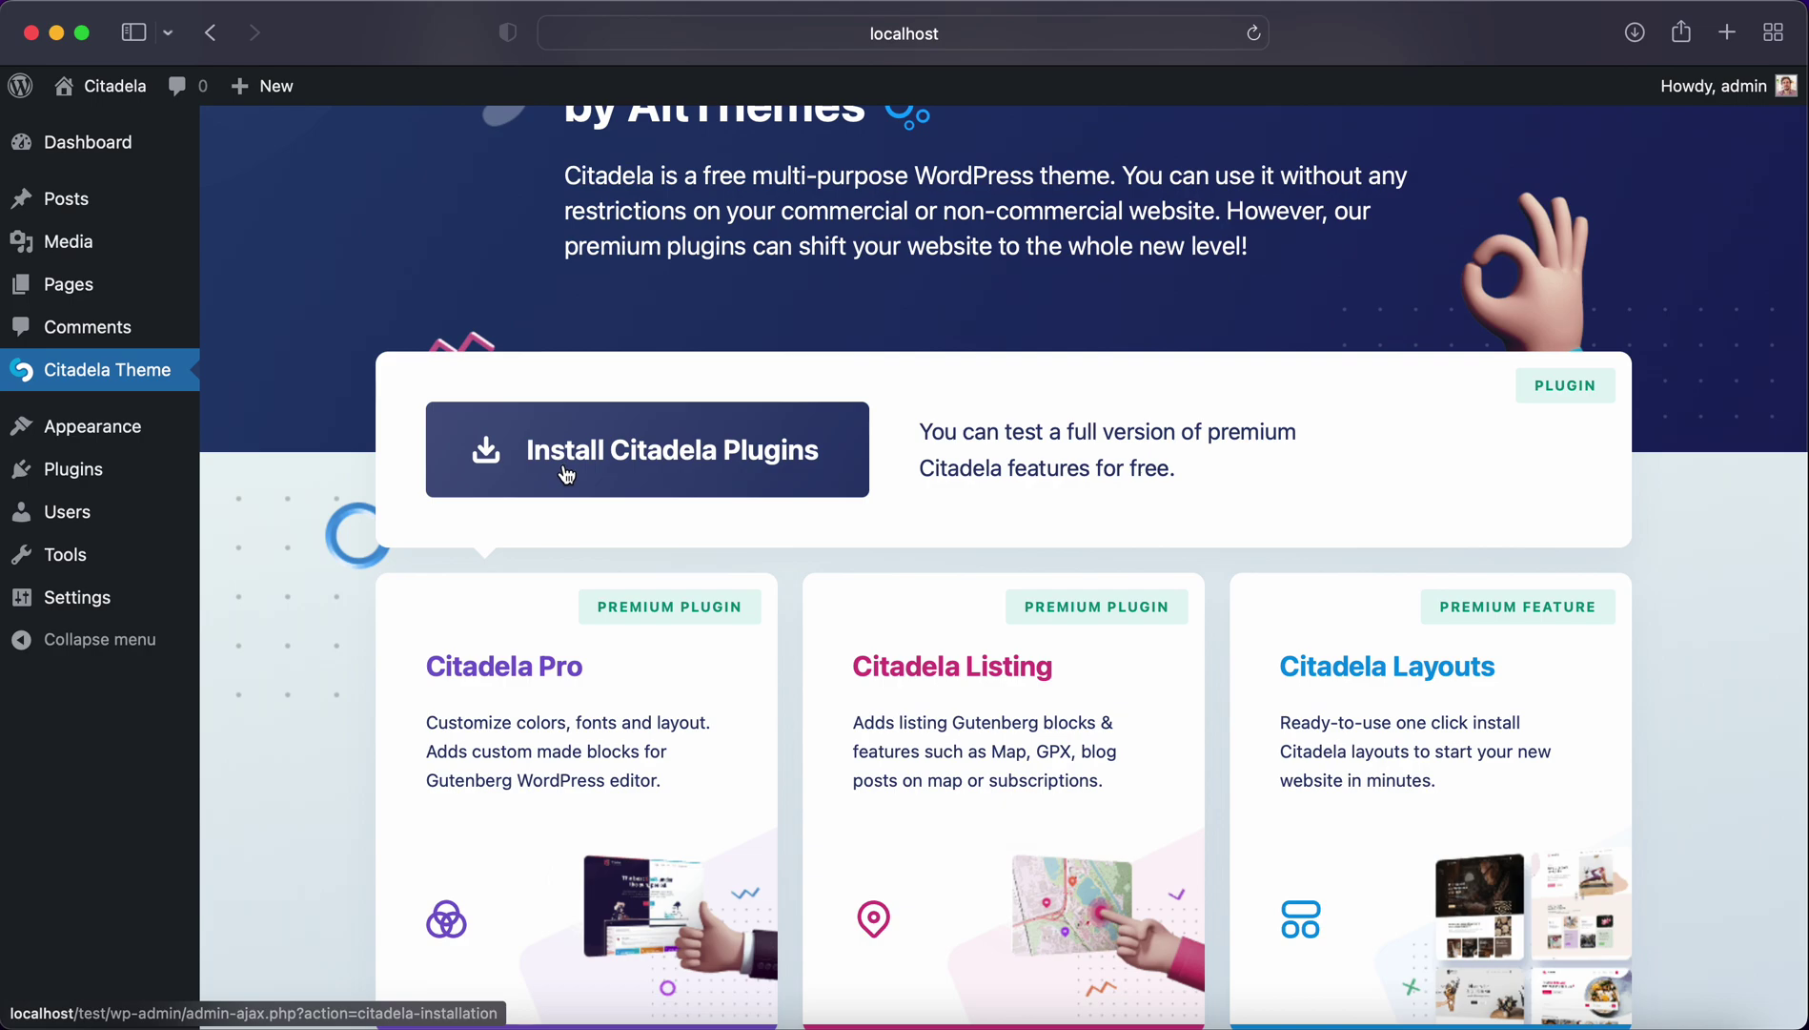
pyautogui.click(697, 474)
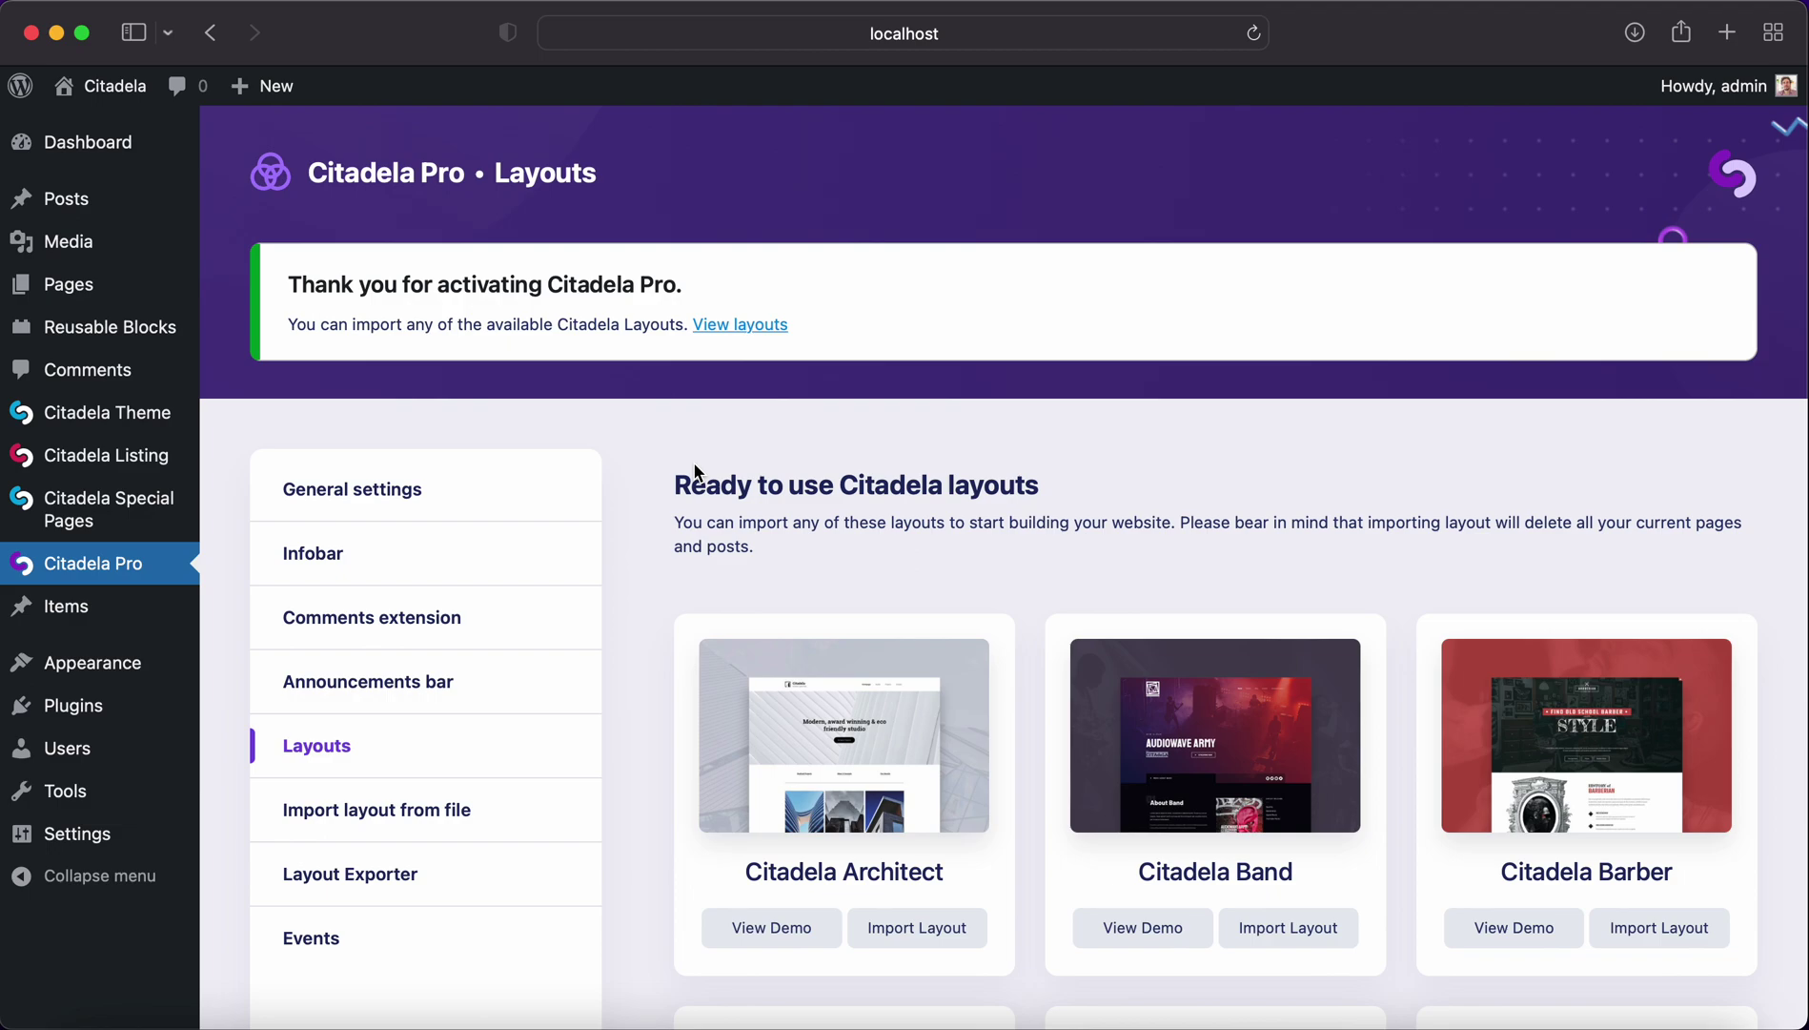
# Scroll the Citadela Pro layout grid to Citadela Travel and start its import
pyautogui.moveTo(143, 606)
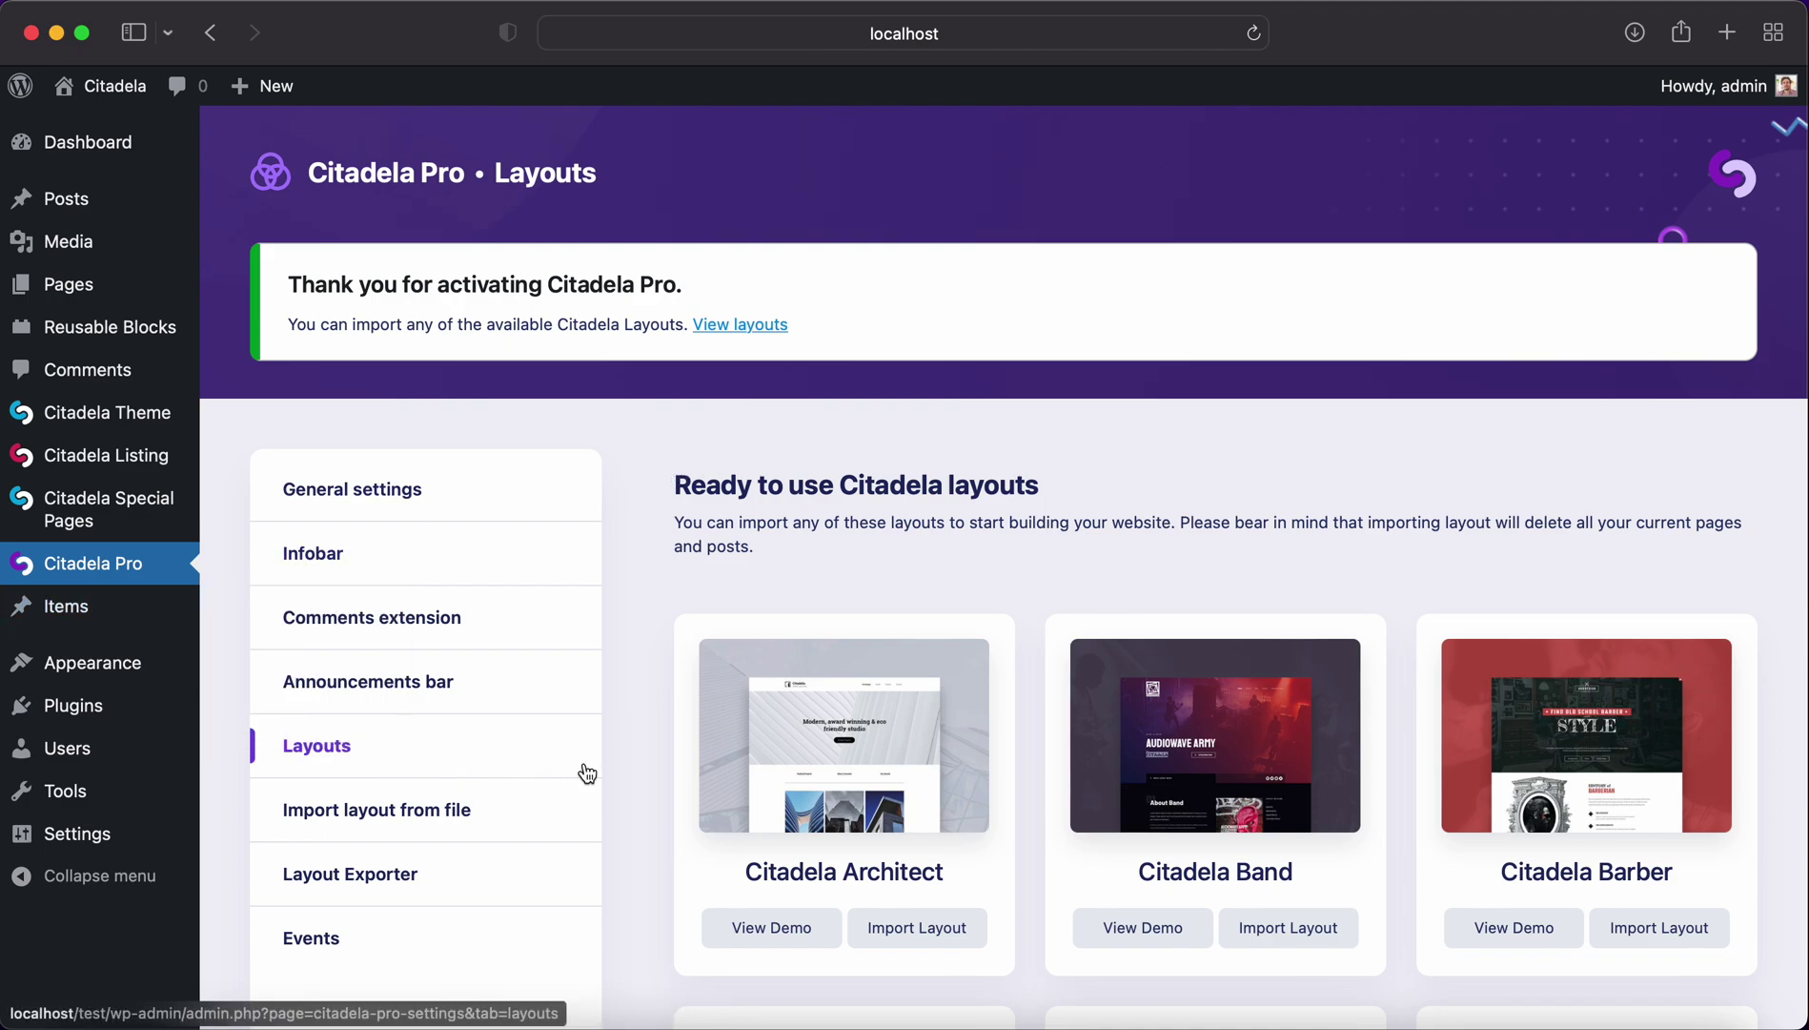
pyautogui.scroll(-5, 1098, 858)
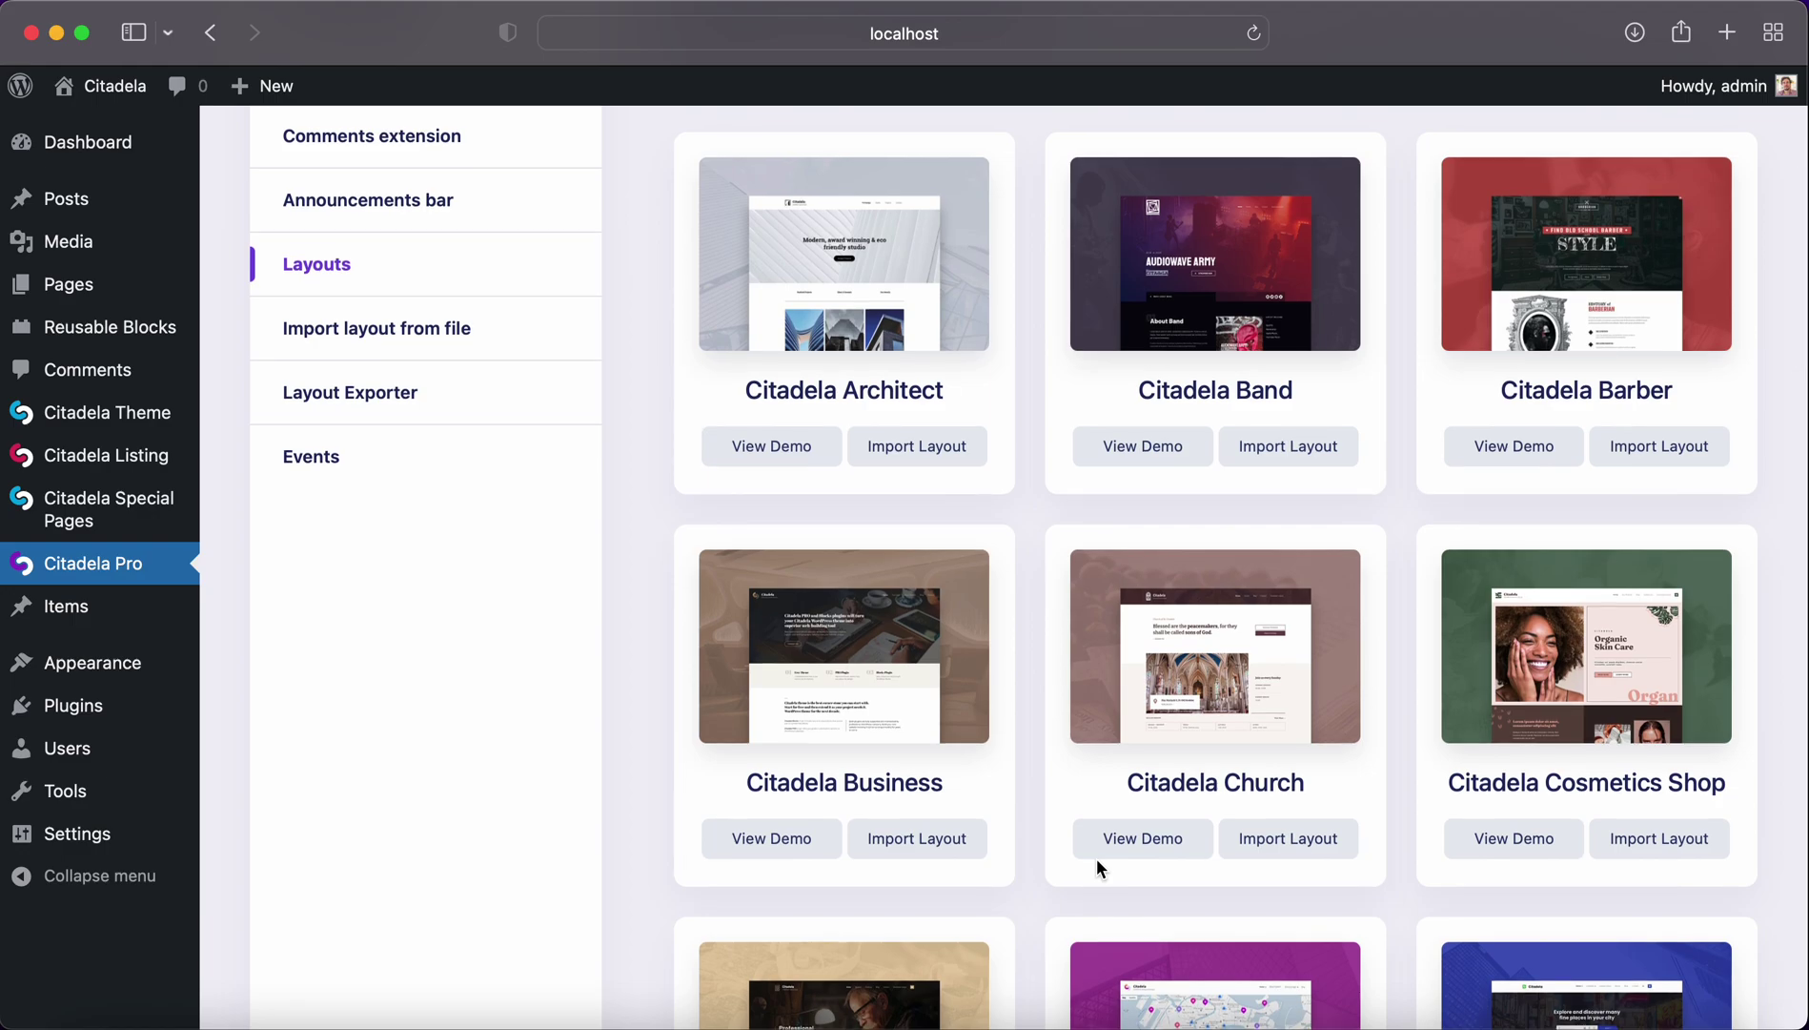
pyautogui.scroll(-13, 1097, 858)
pyautogui.scroll(-19, 1097, 863)
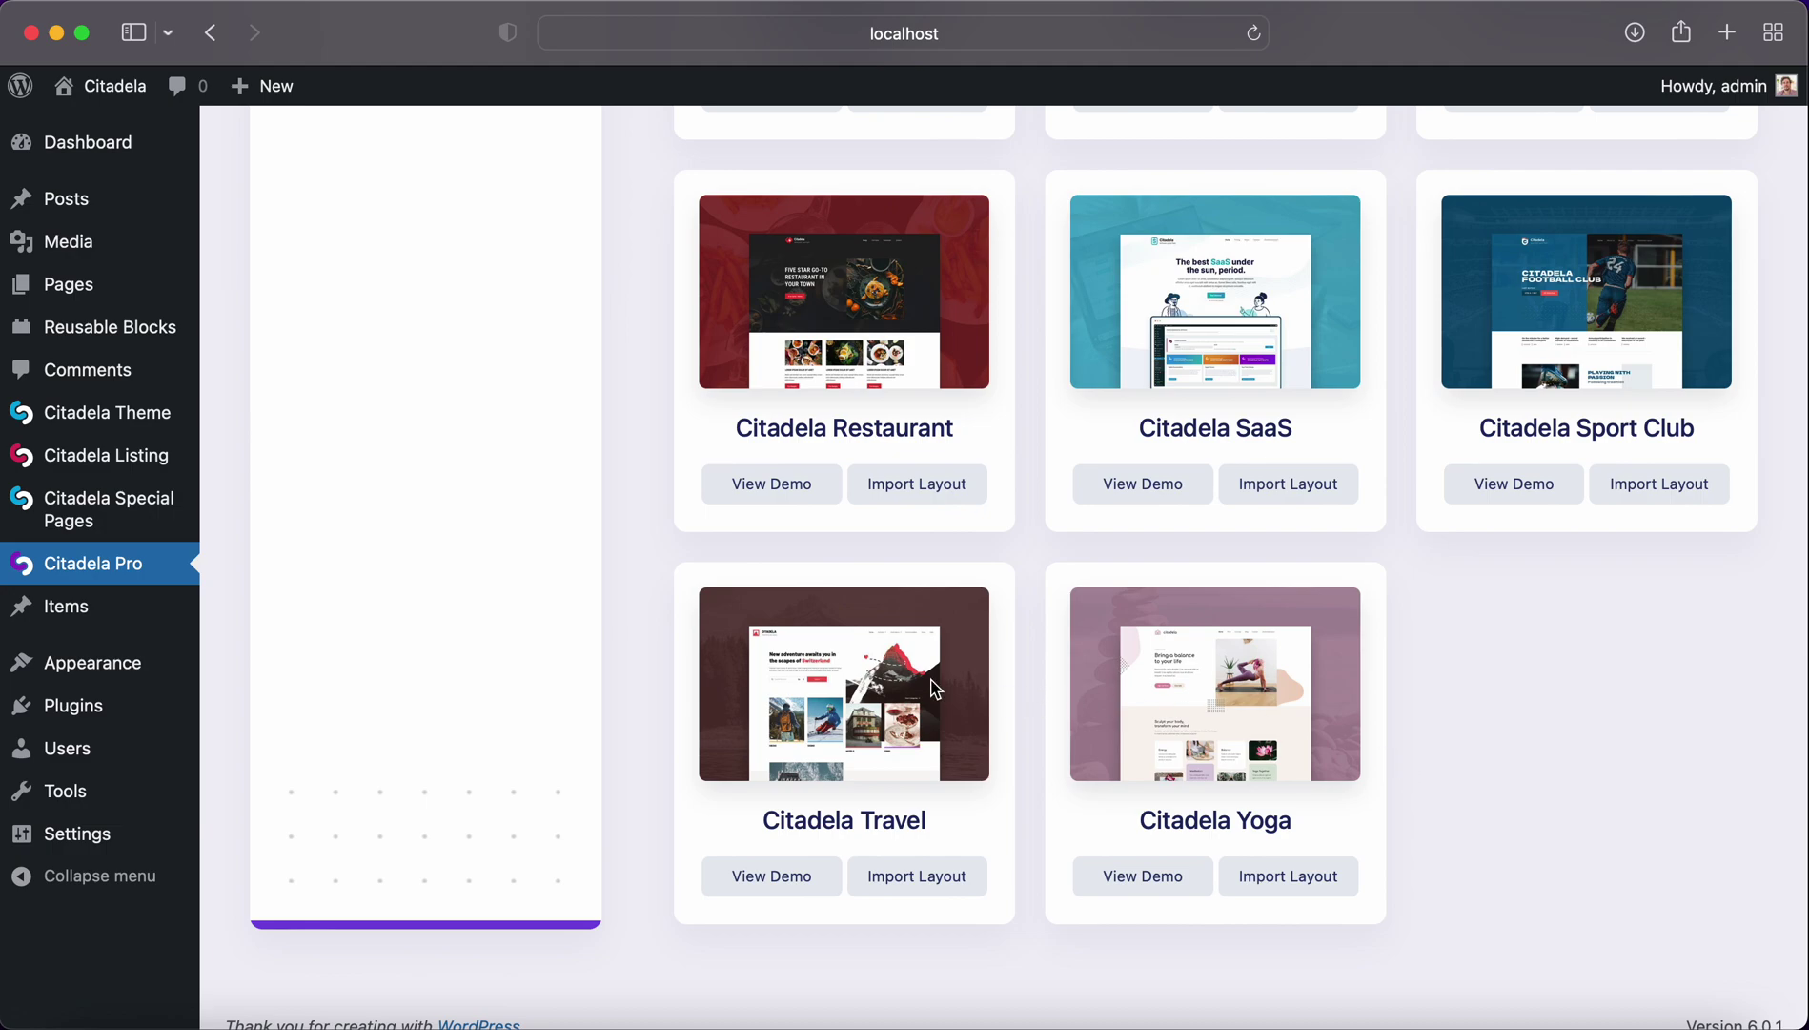
pyautogui.click(931, 887)
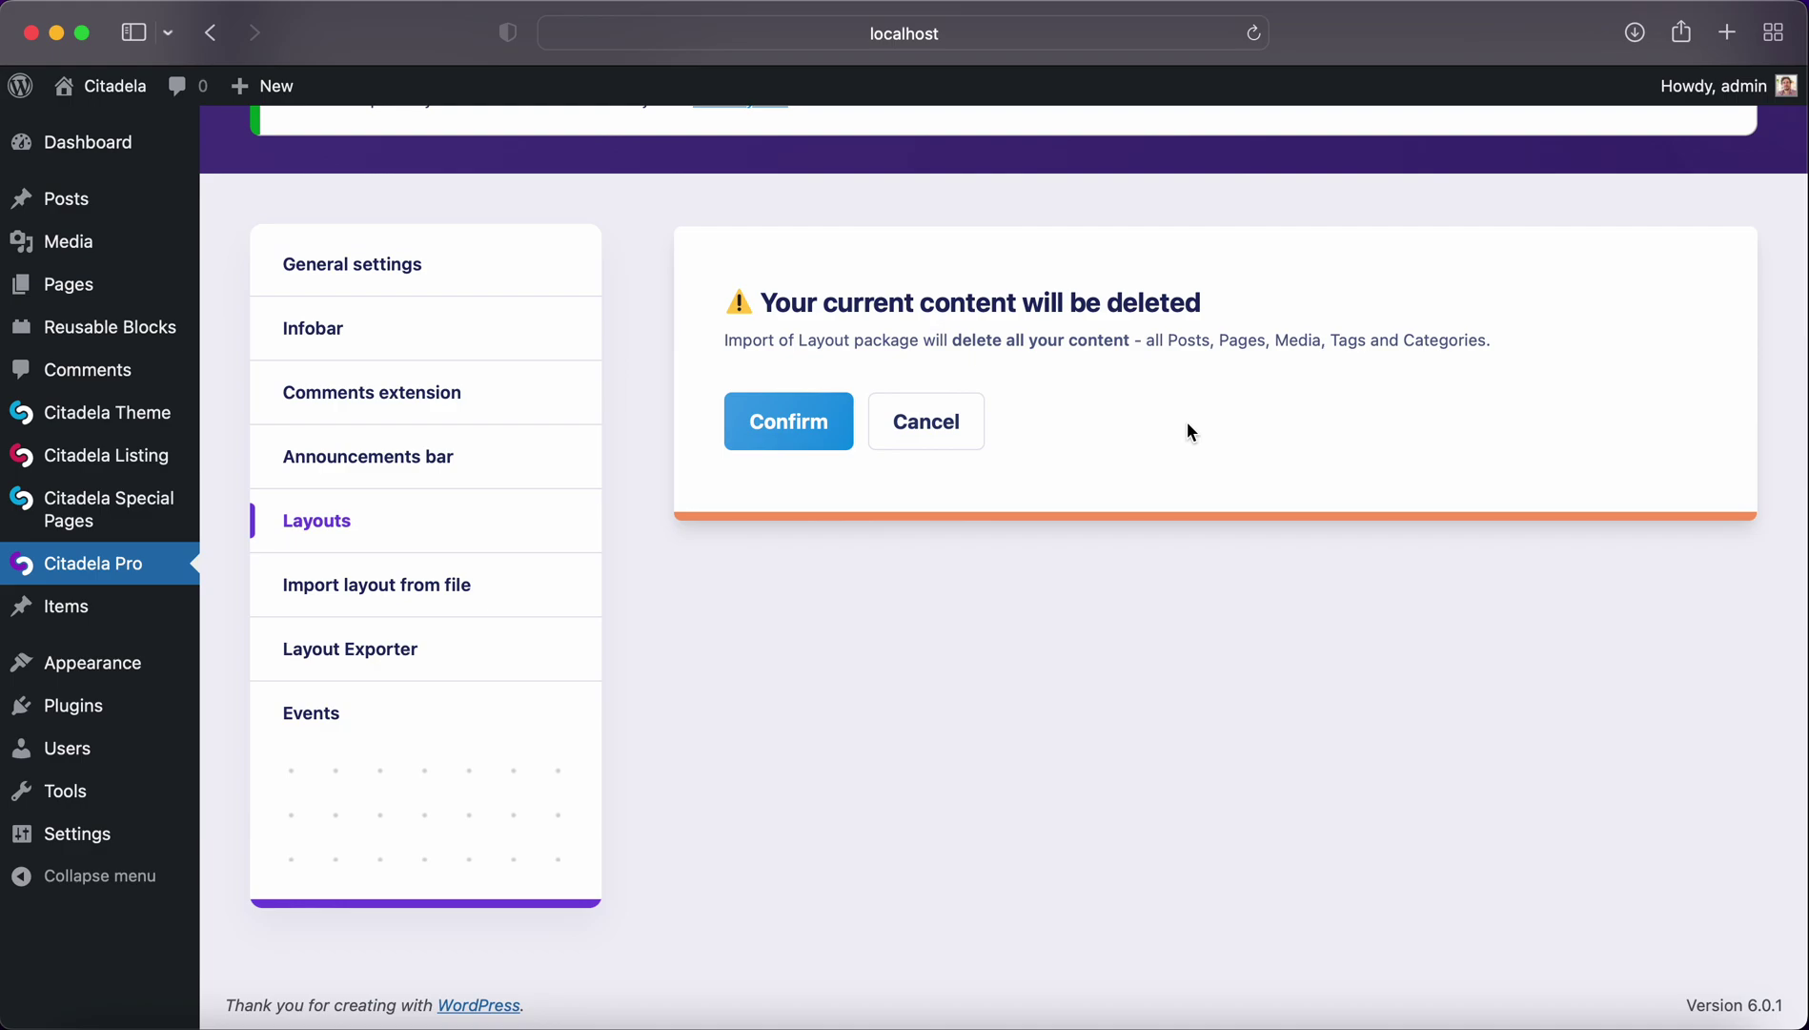
# Confirm replacing all posts, pages and media with Citadela Travel, then show the website
pyautogui.click(789, 421)
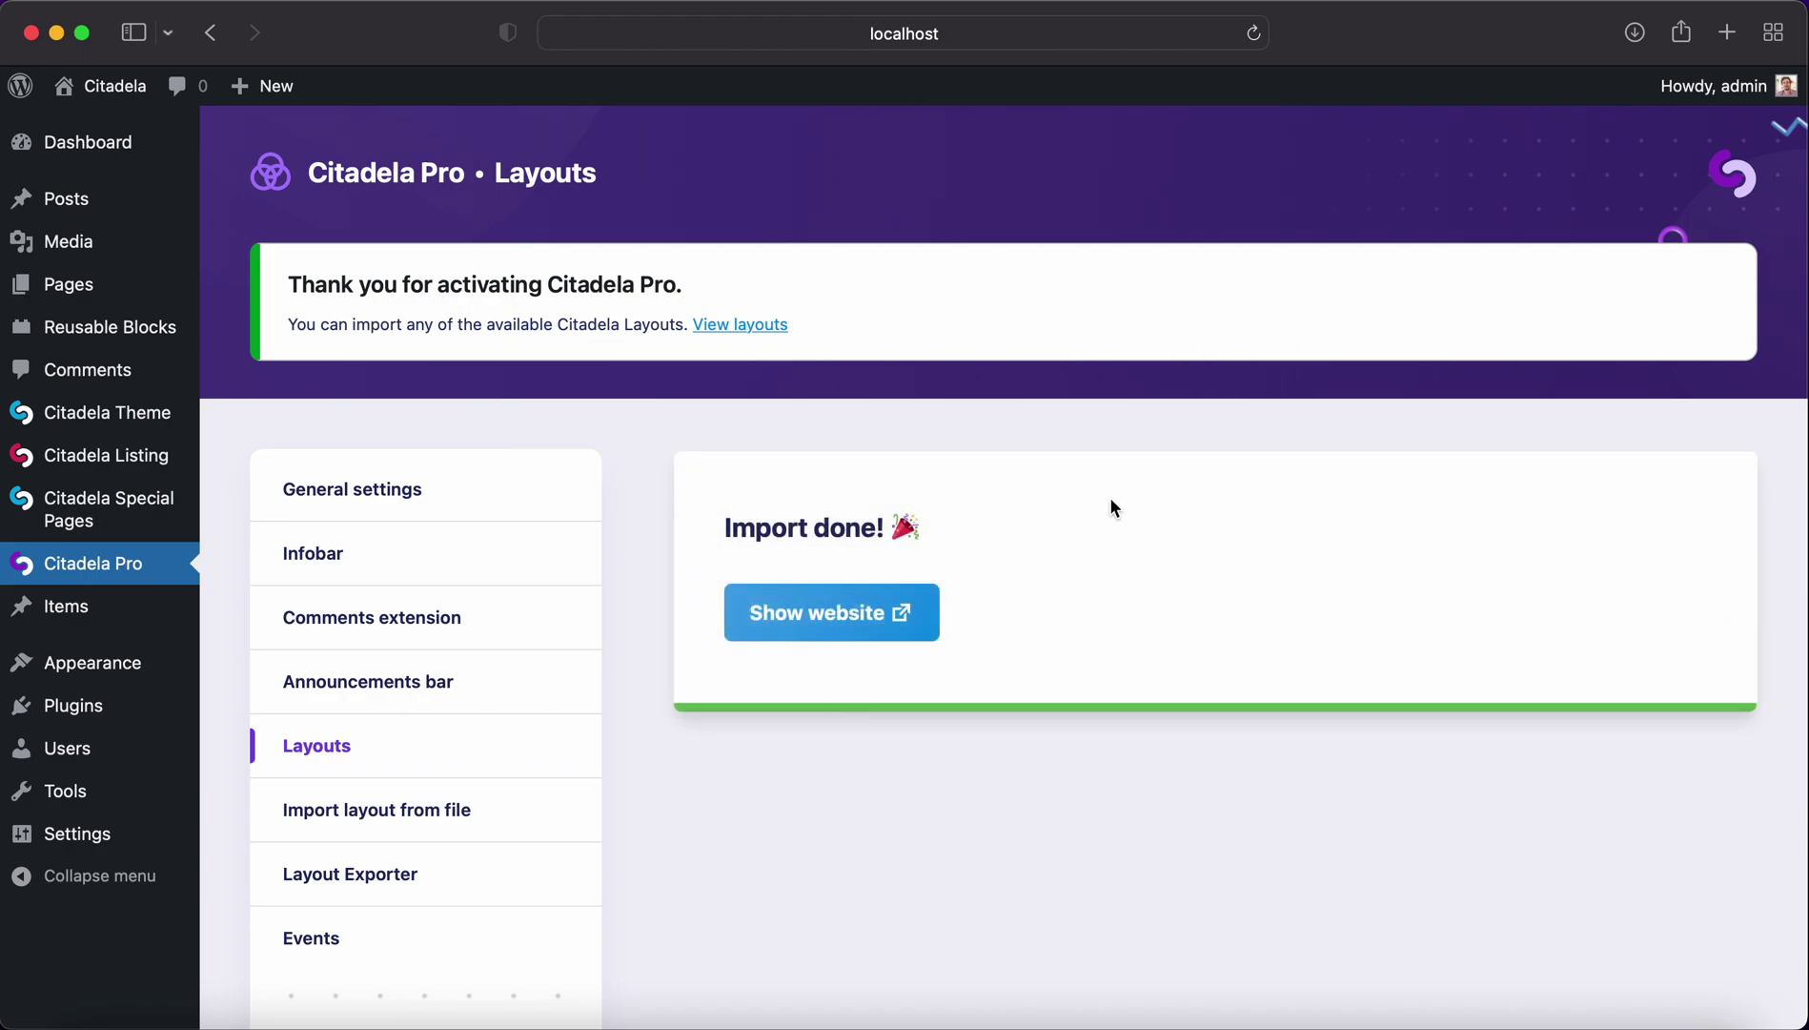
pyautogui.click(820, 613)
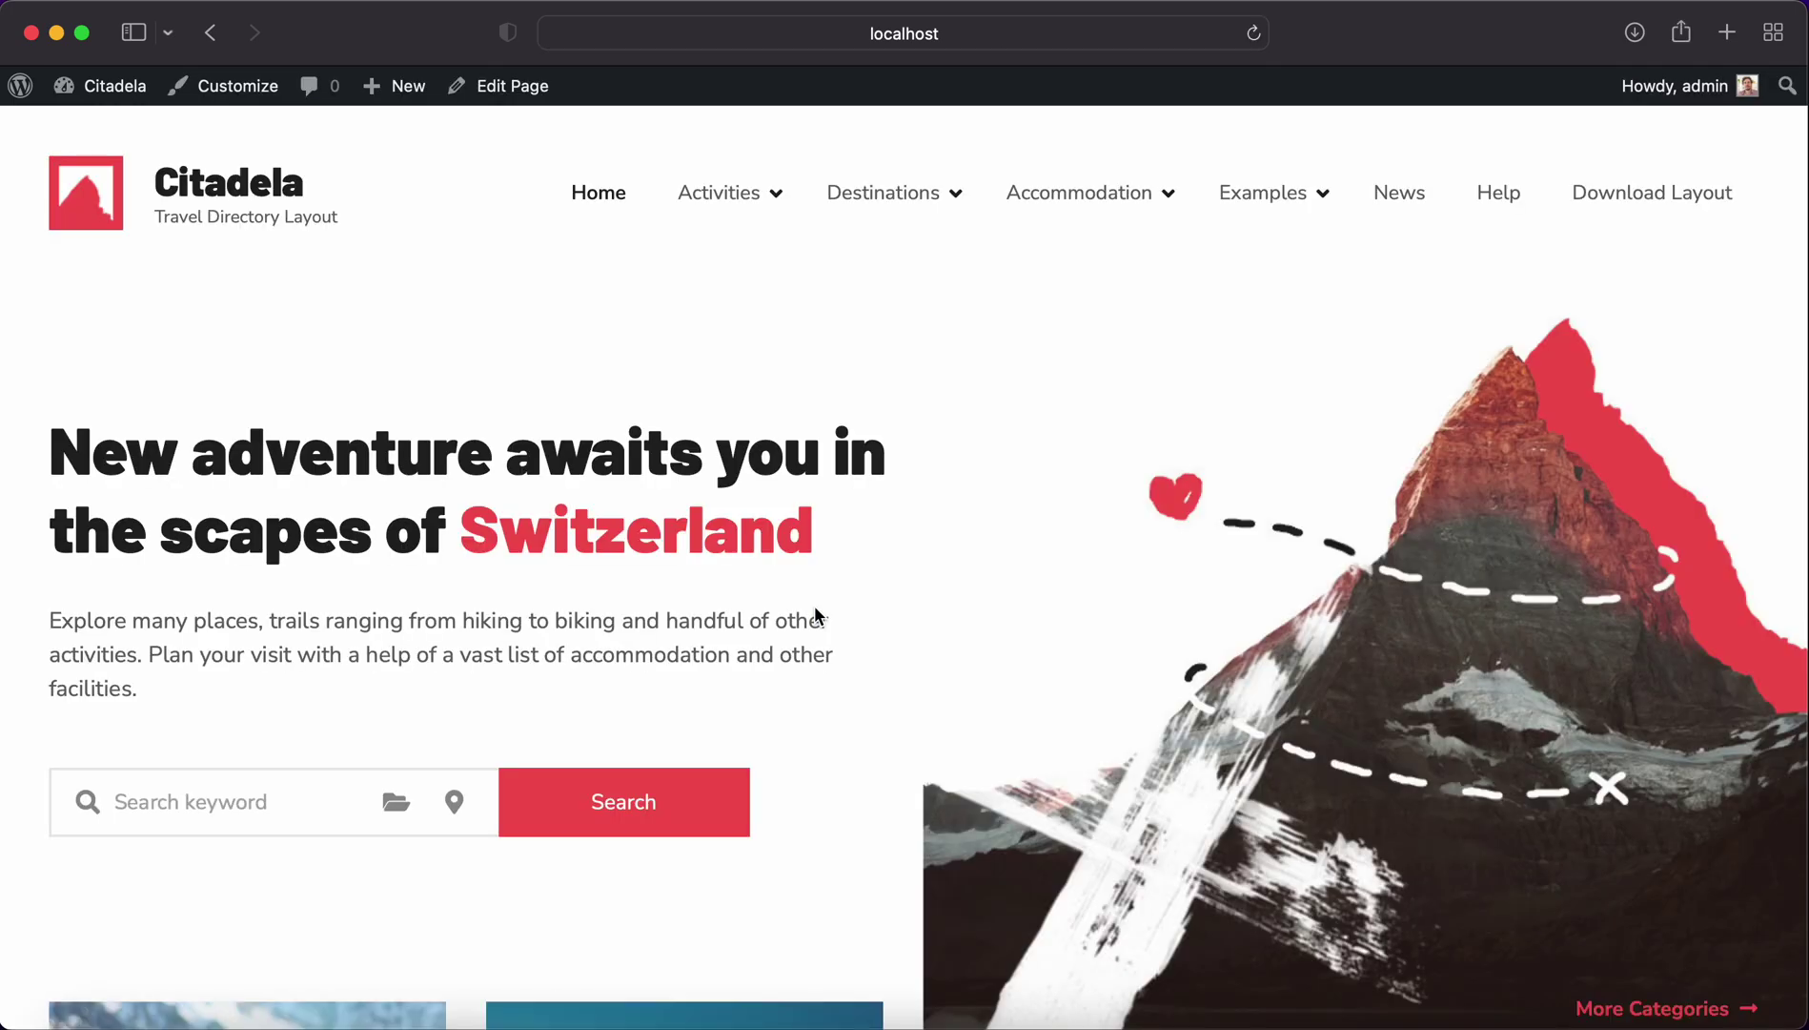
# Scroll through the imported Switzerland travel directory homepage
pyautogui.scroll(-1, 816, 614)
pyautogui.scroll(-10, 816, 614)
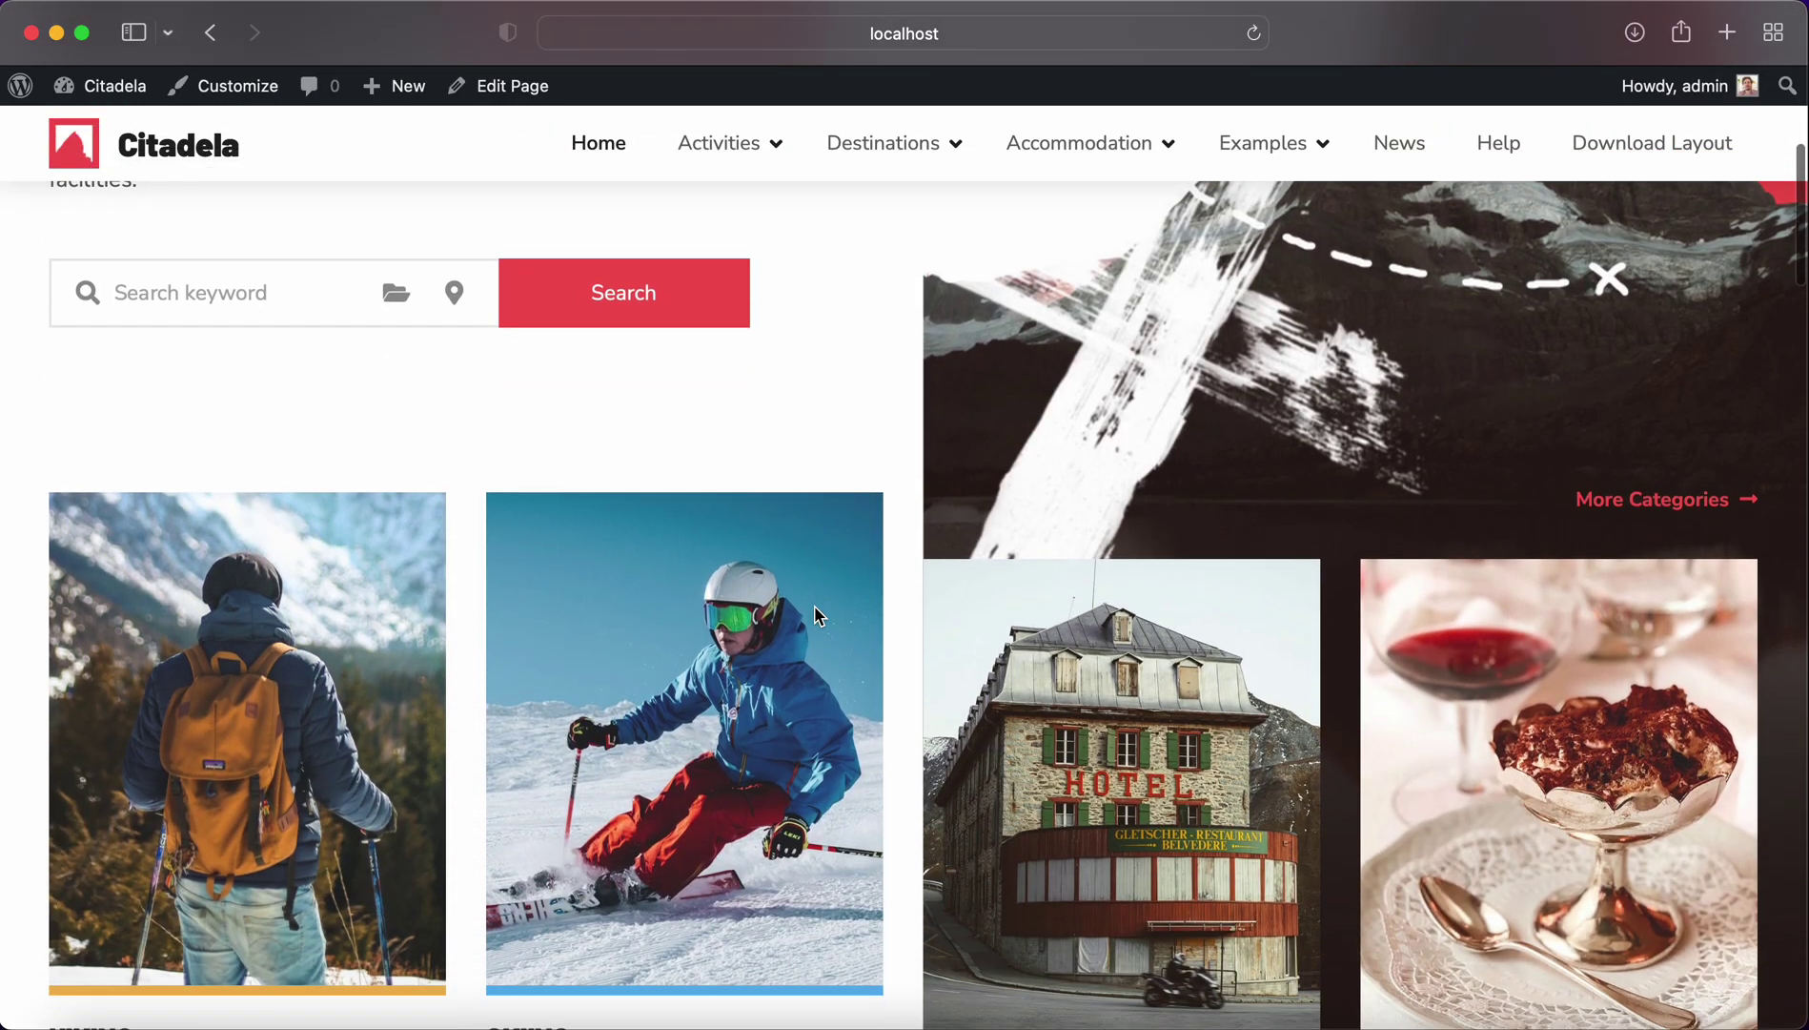
pyautogui.scroll(6, 814, 614)
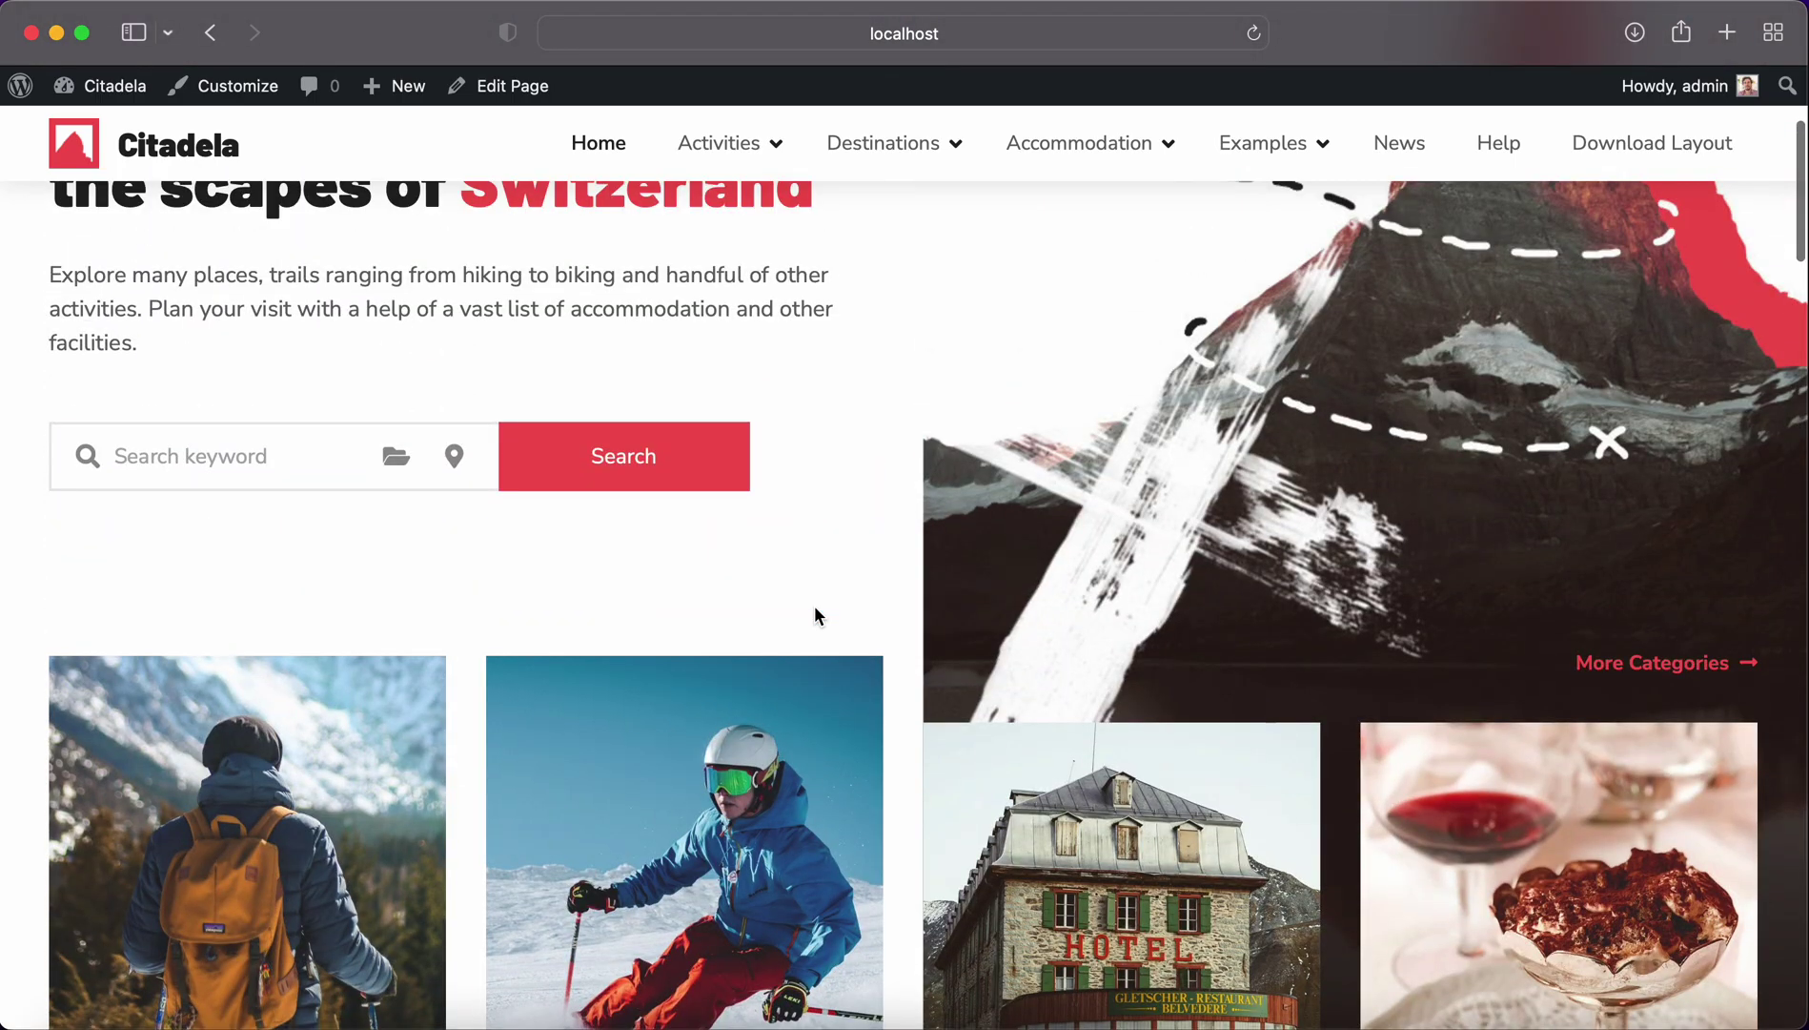
pyautogui.scroll(-9, 814, 615)
pyautogui.scroll(-11, 815, 610)
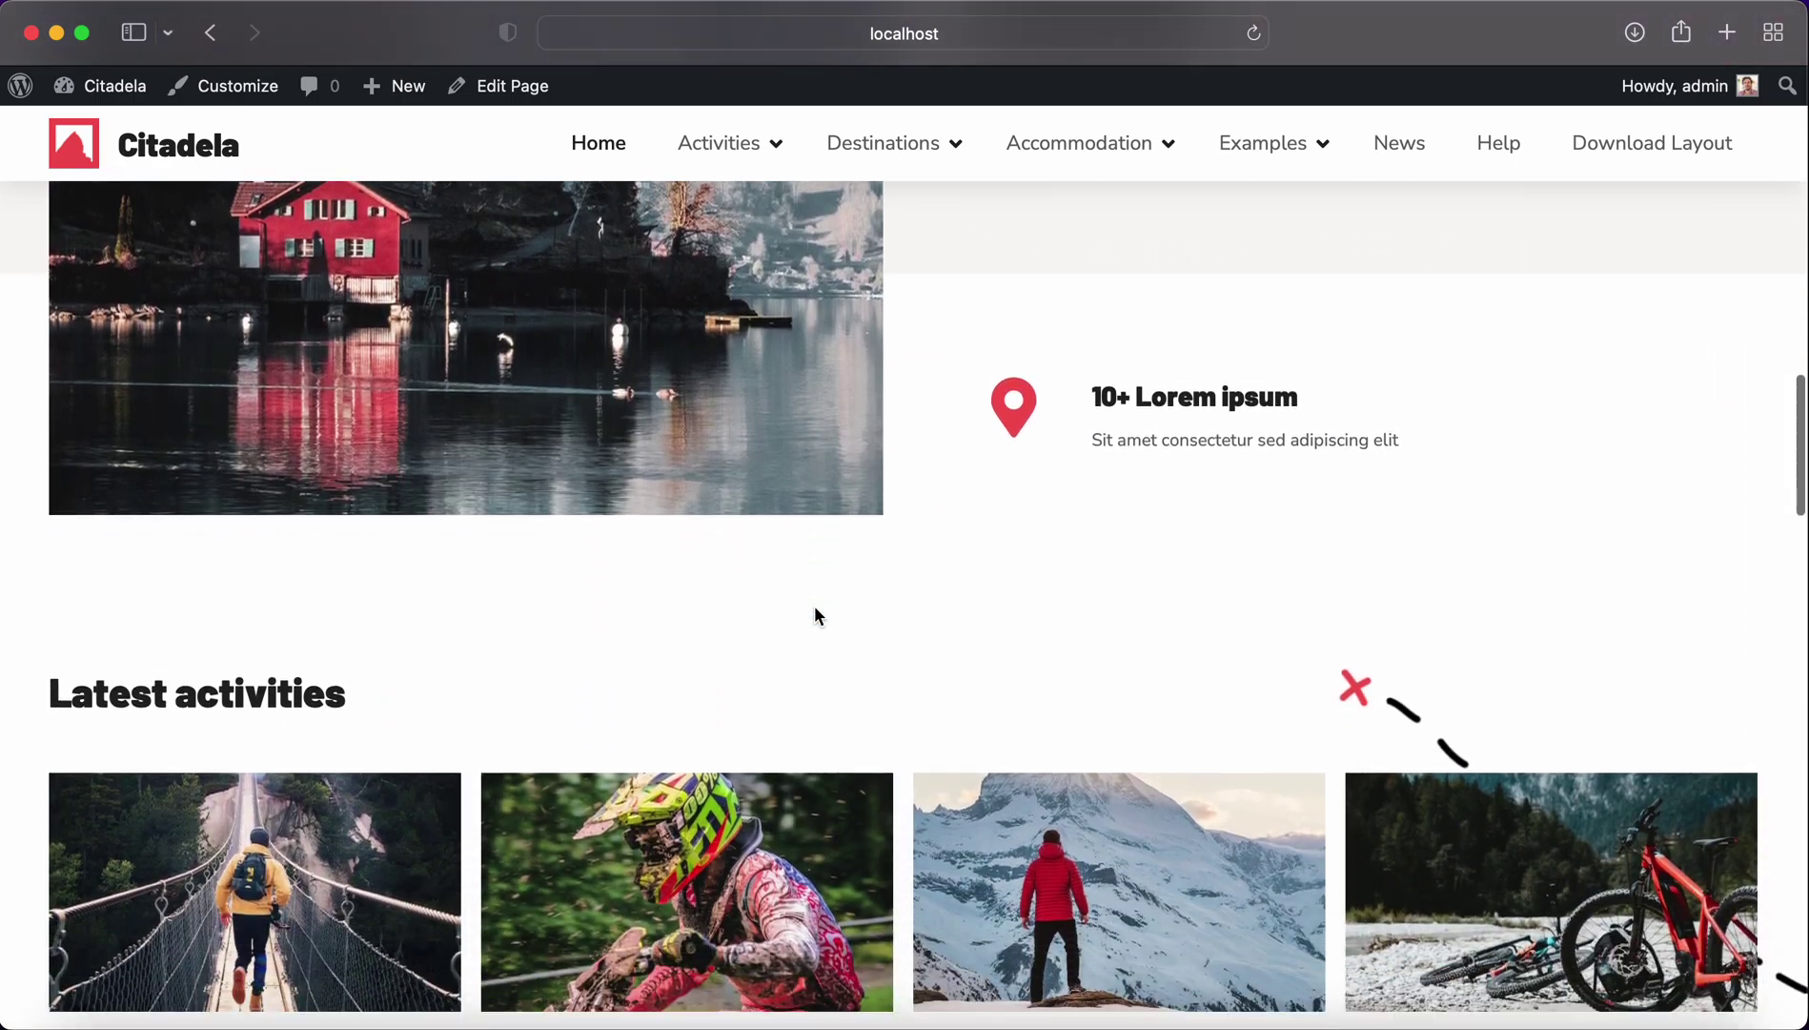
pyautogui.scroll(-8, 872, 618)
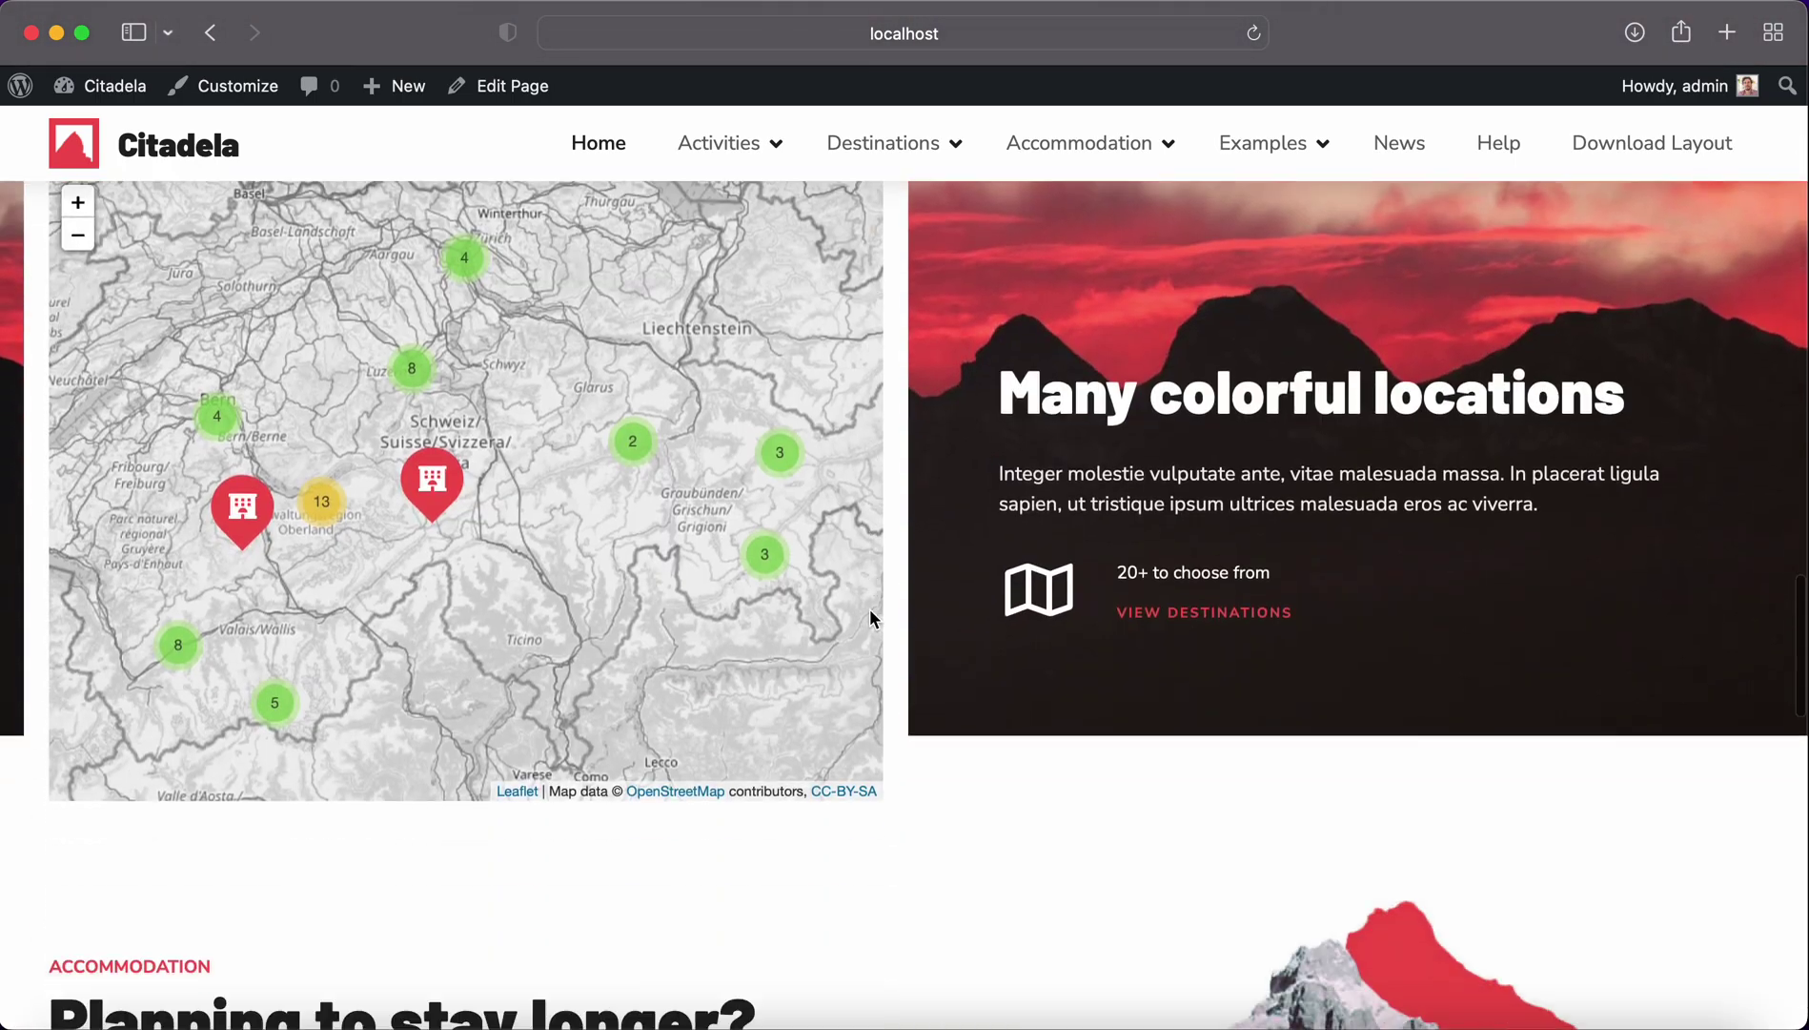
pyautogui.scroll(-8, 970, 586)
pyautogui.scroll(12, 970, 586)
# Open Destinations > All Destinations and bring that page into the editor
pyautogui.moveTo(945, 149)
pyautogui.click(917, 216)
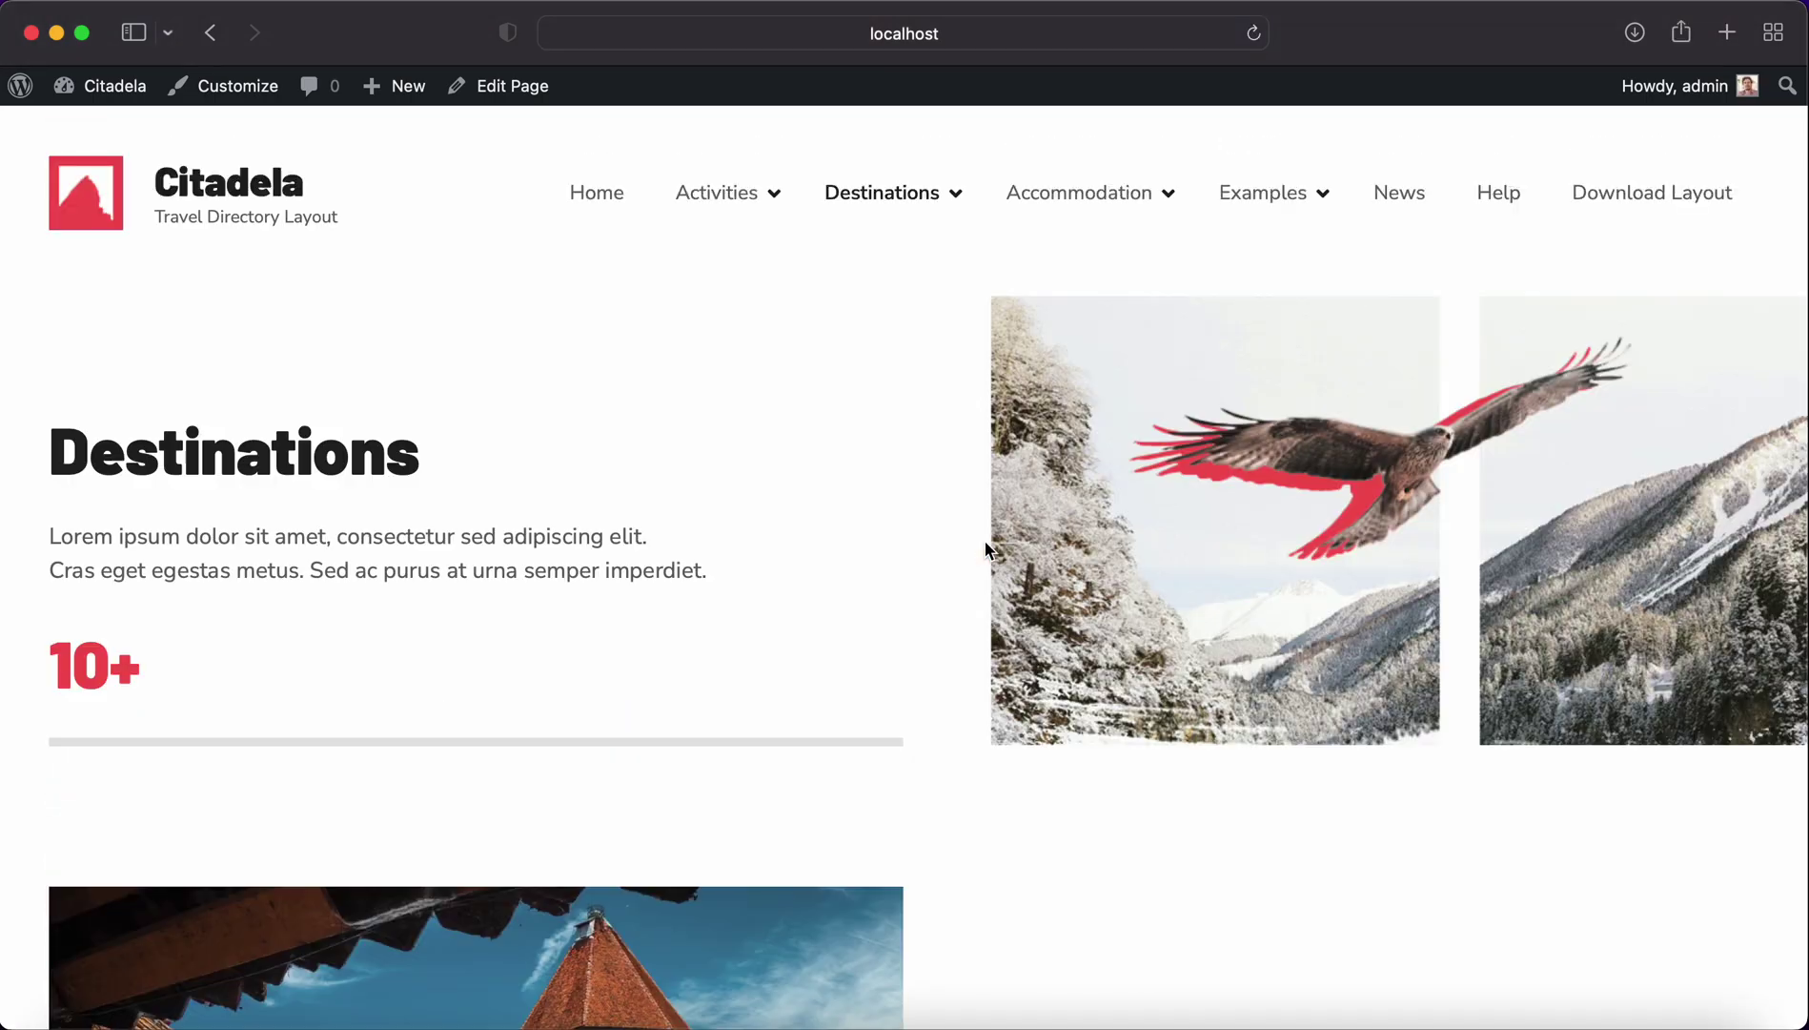
pyautogui.scroll(-10, 641, 439)
pyautogui.scroll(12, 584, 310)
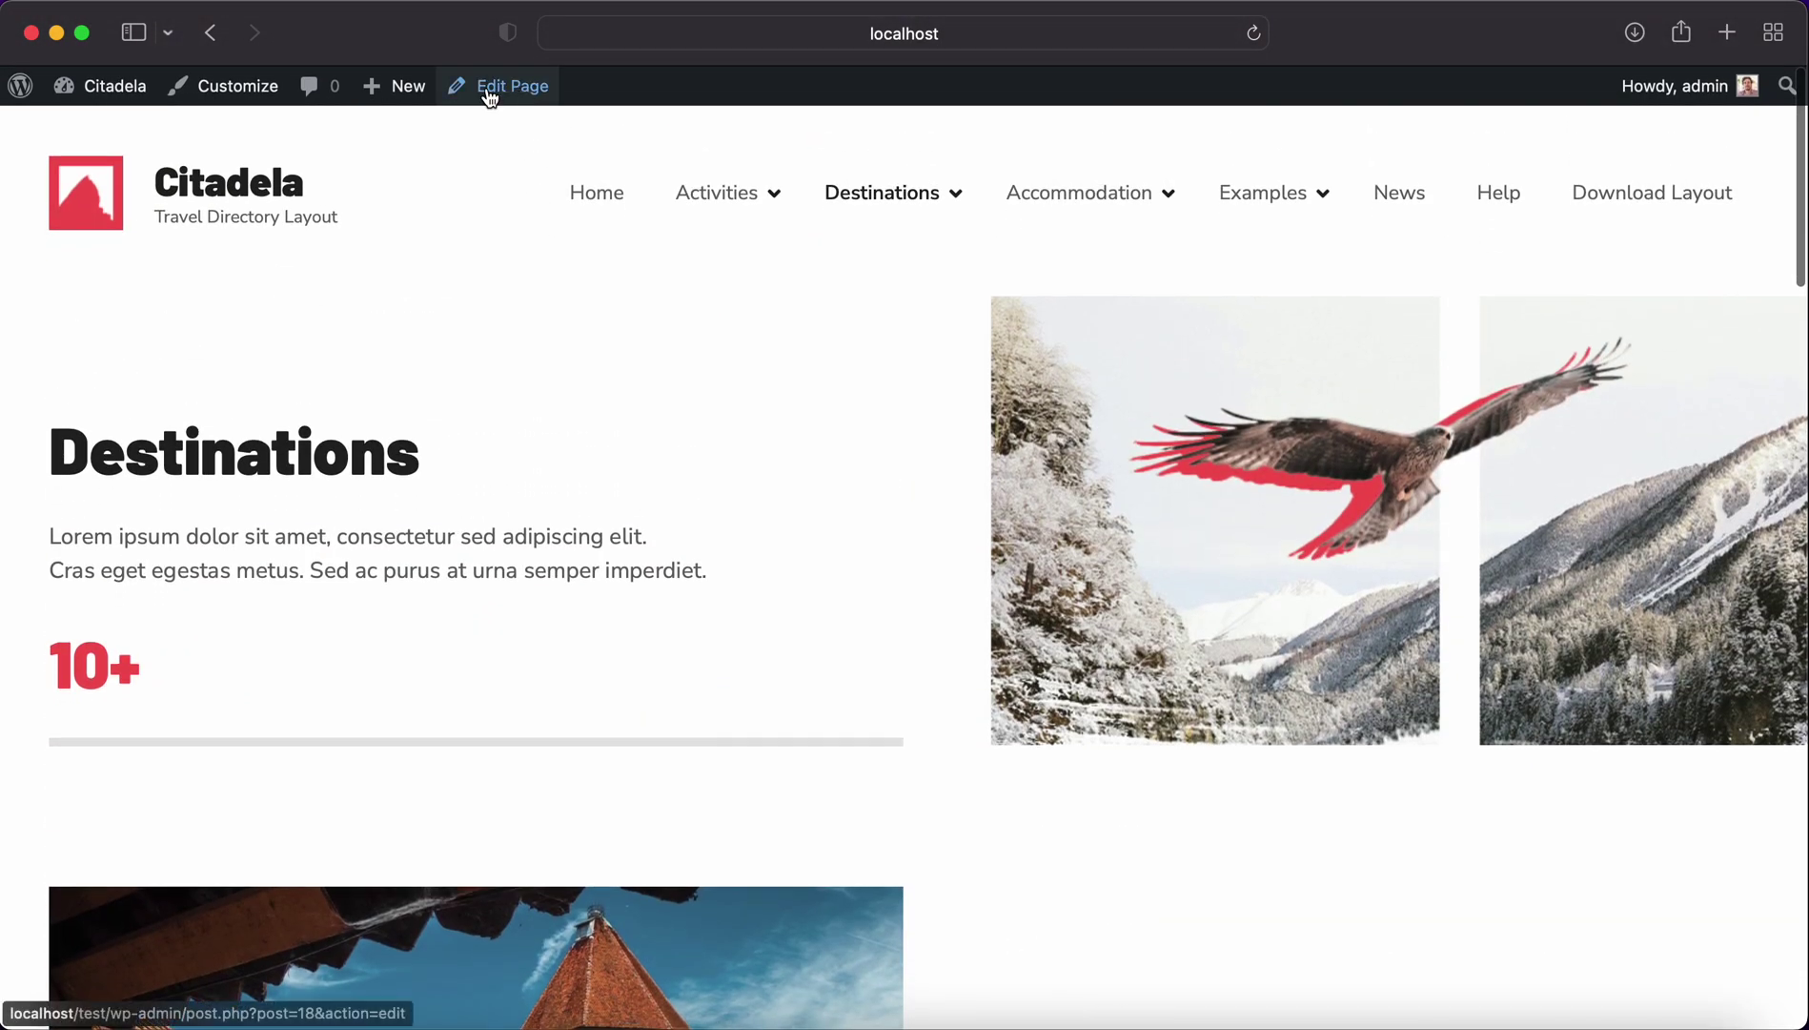
pyautogui.click(491, 86)
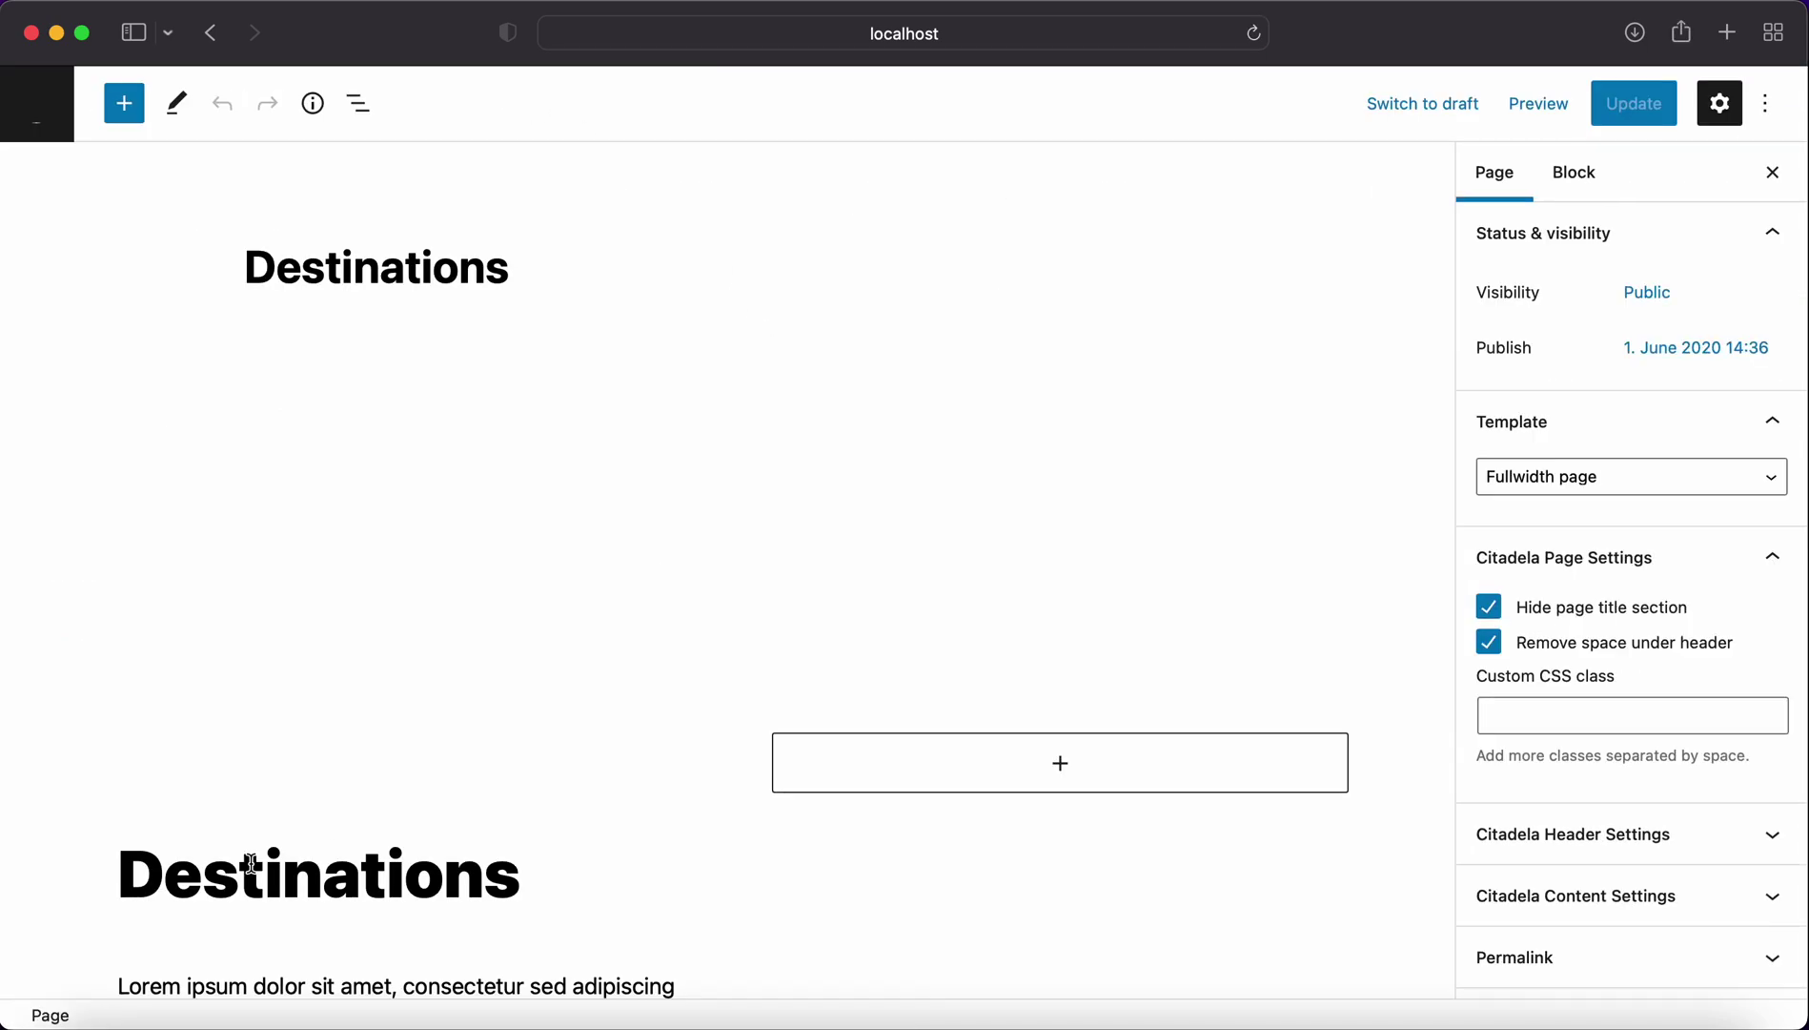
# Prefix the Destinations heading with 'Top' to read 'Top Destinations' and update the page
pyautogui.doubleClick(156, 862)
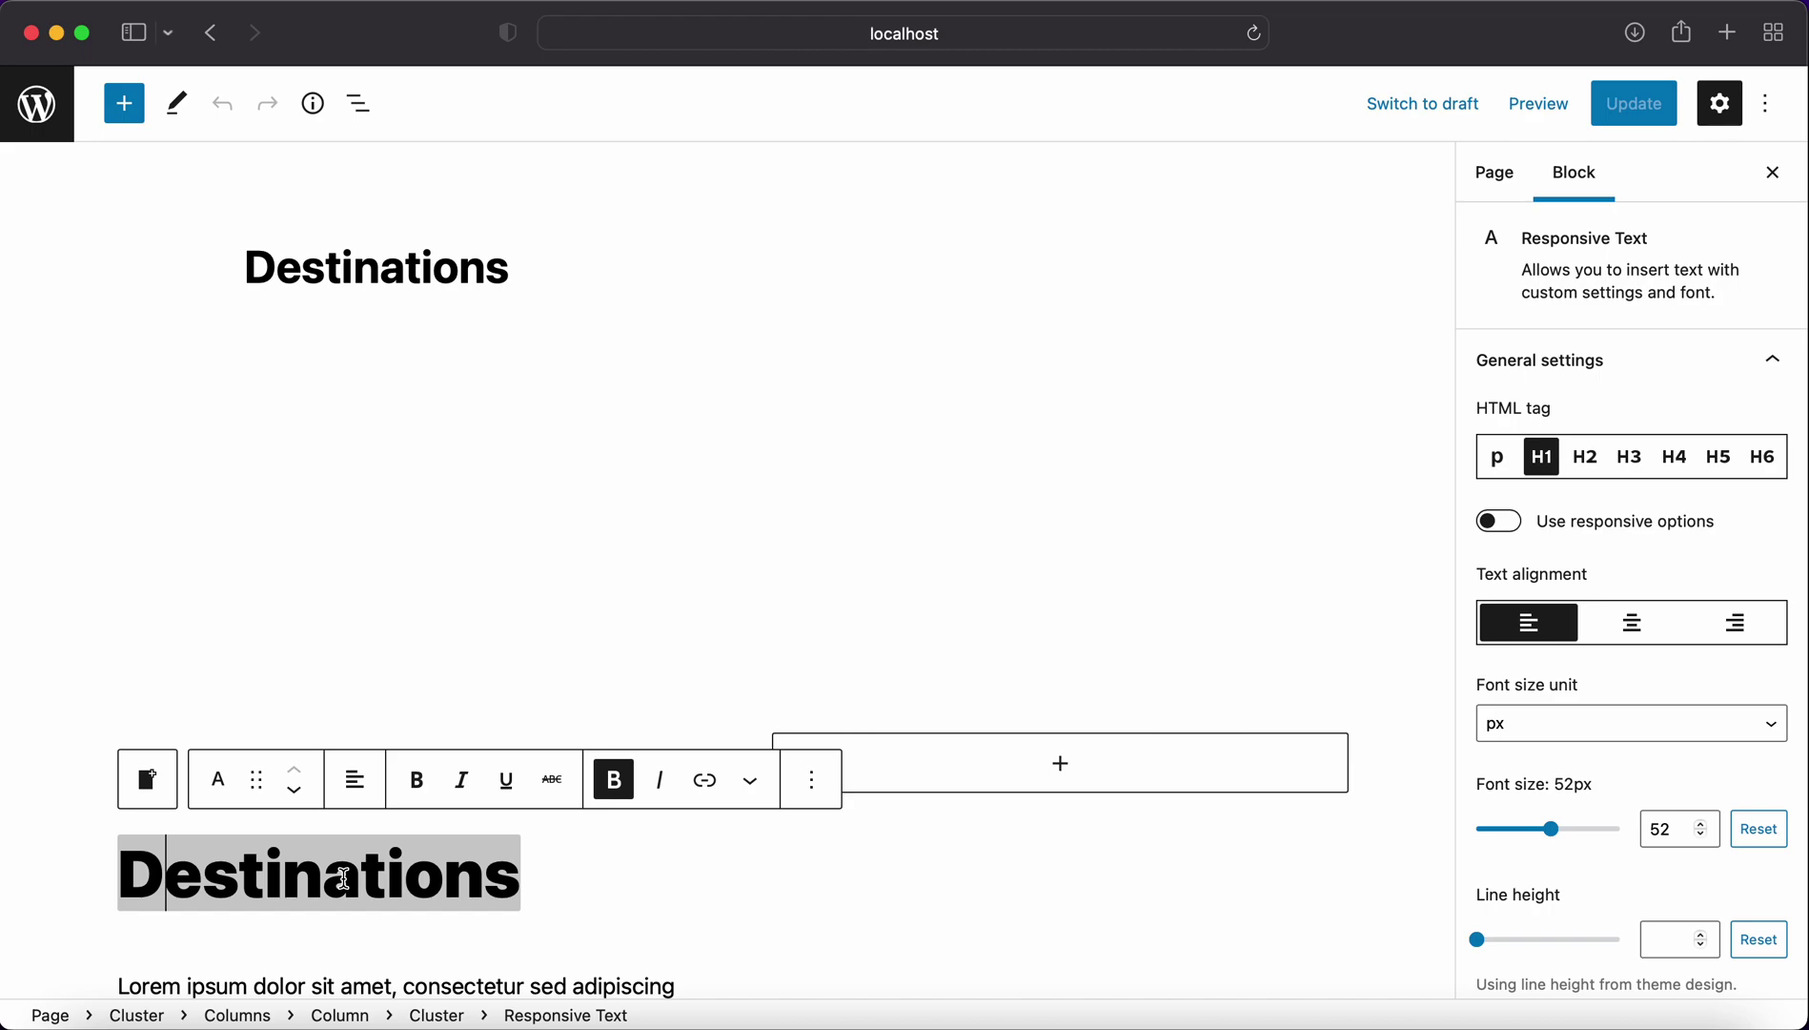
pyautogui.press('Left')
pyautogui.write('Top')
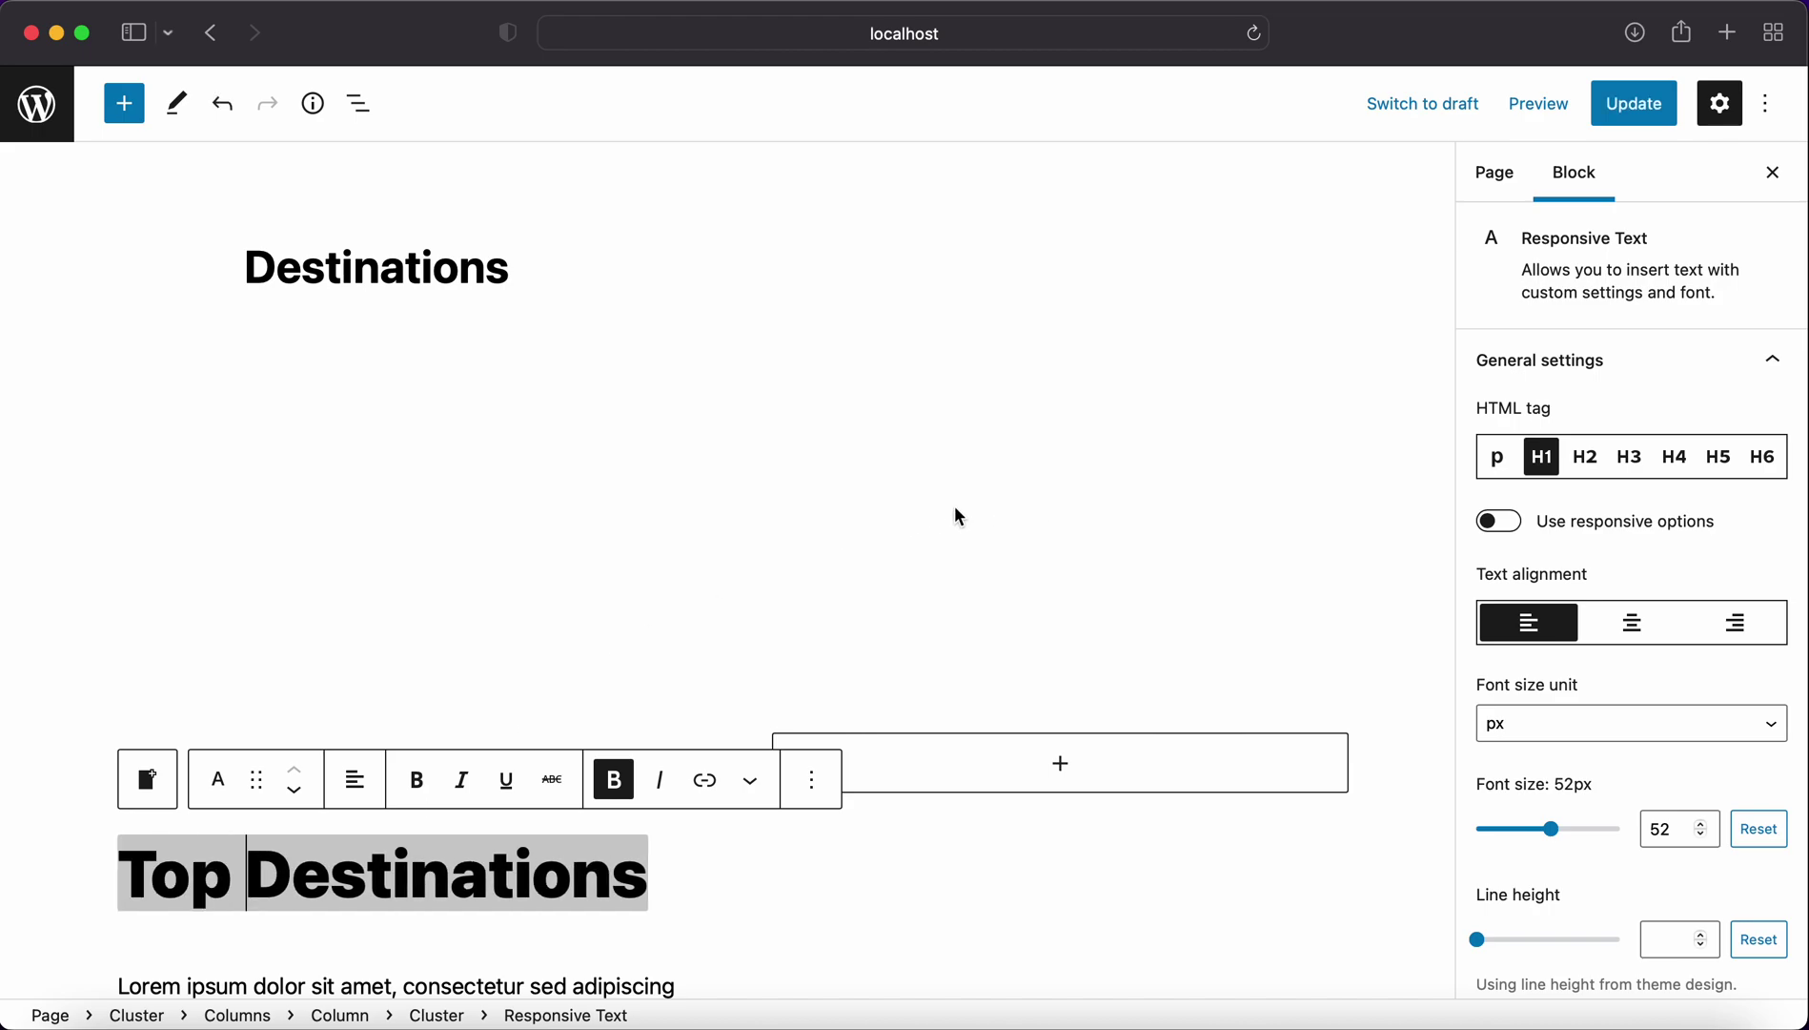
pyautogui.click(1634, 103)
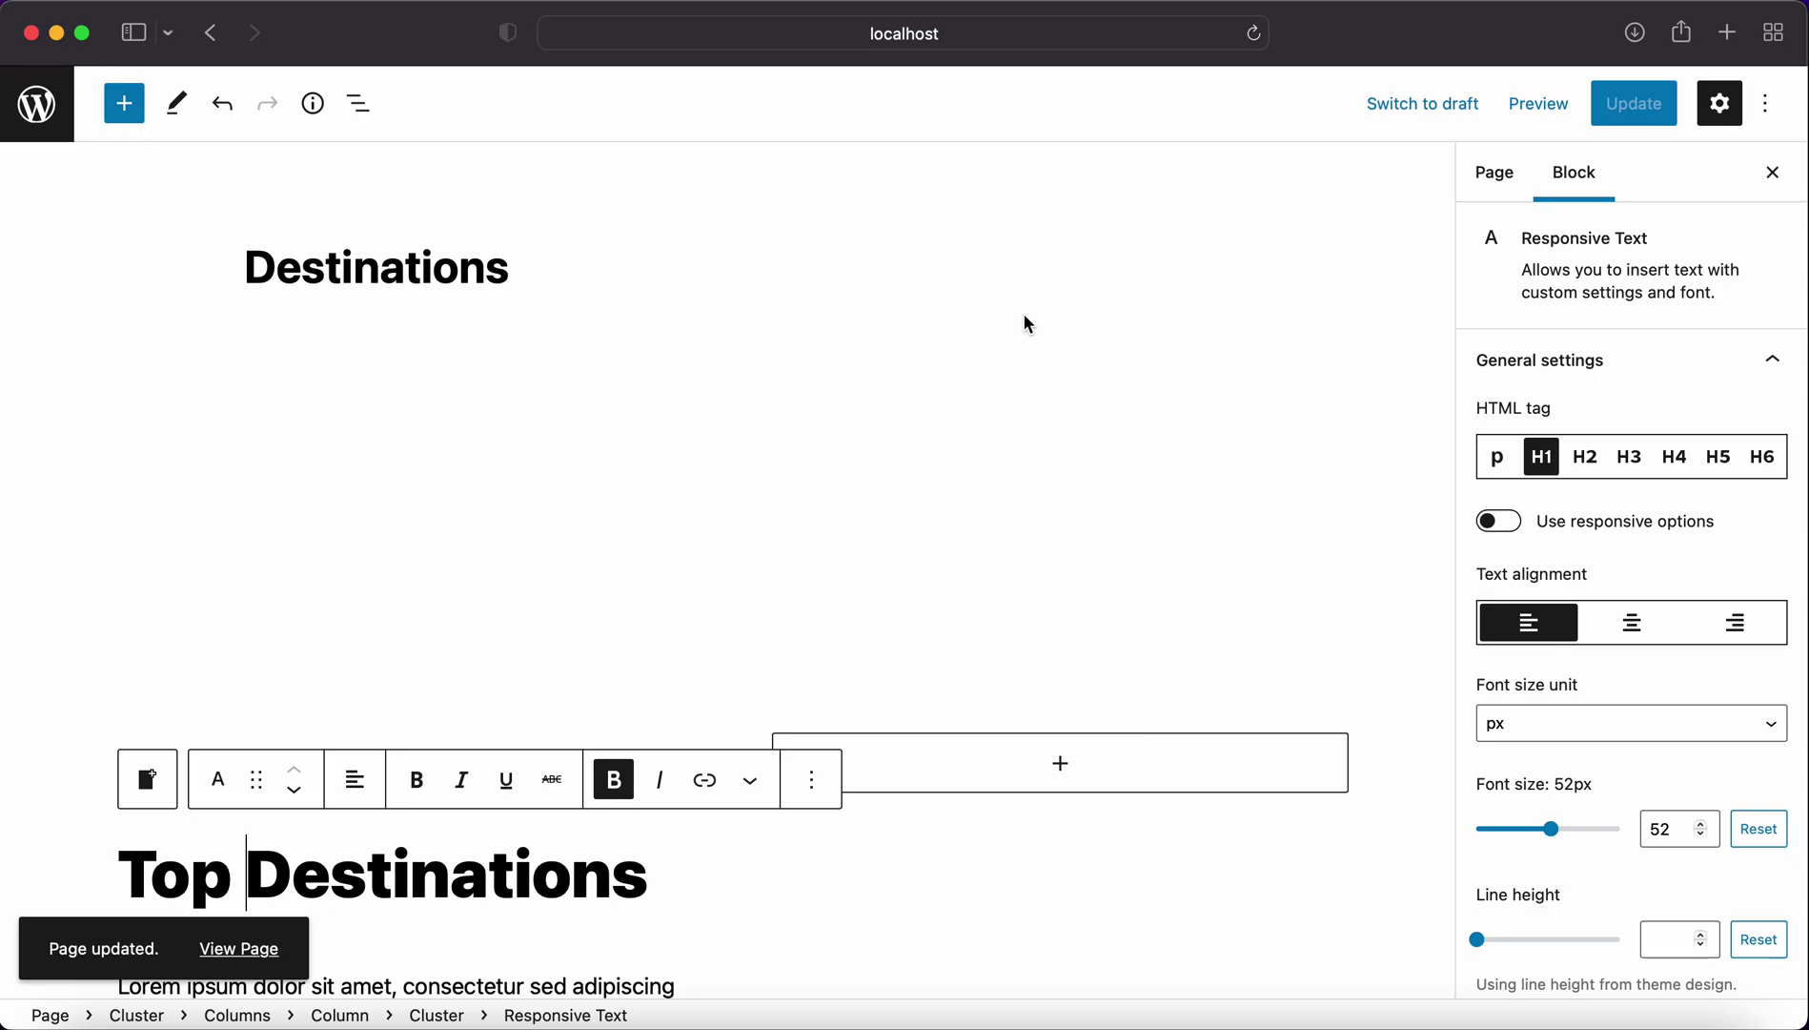
pyautogui.click(239, 949)
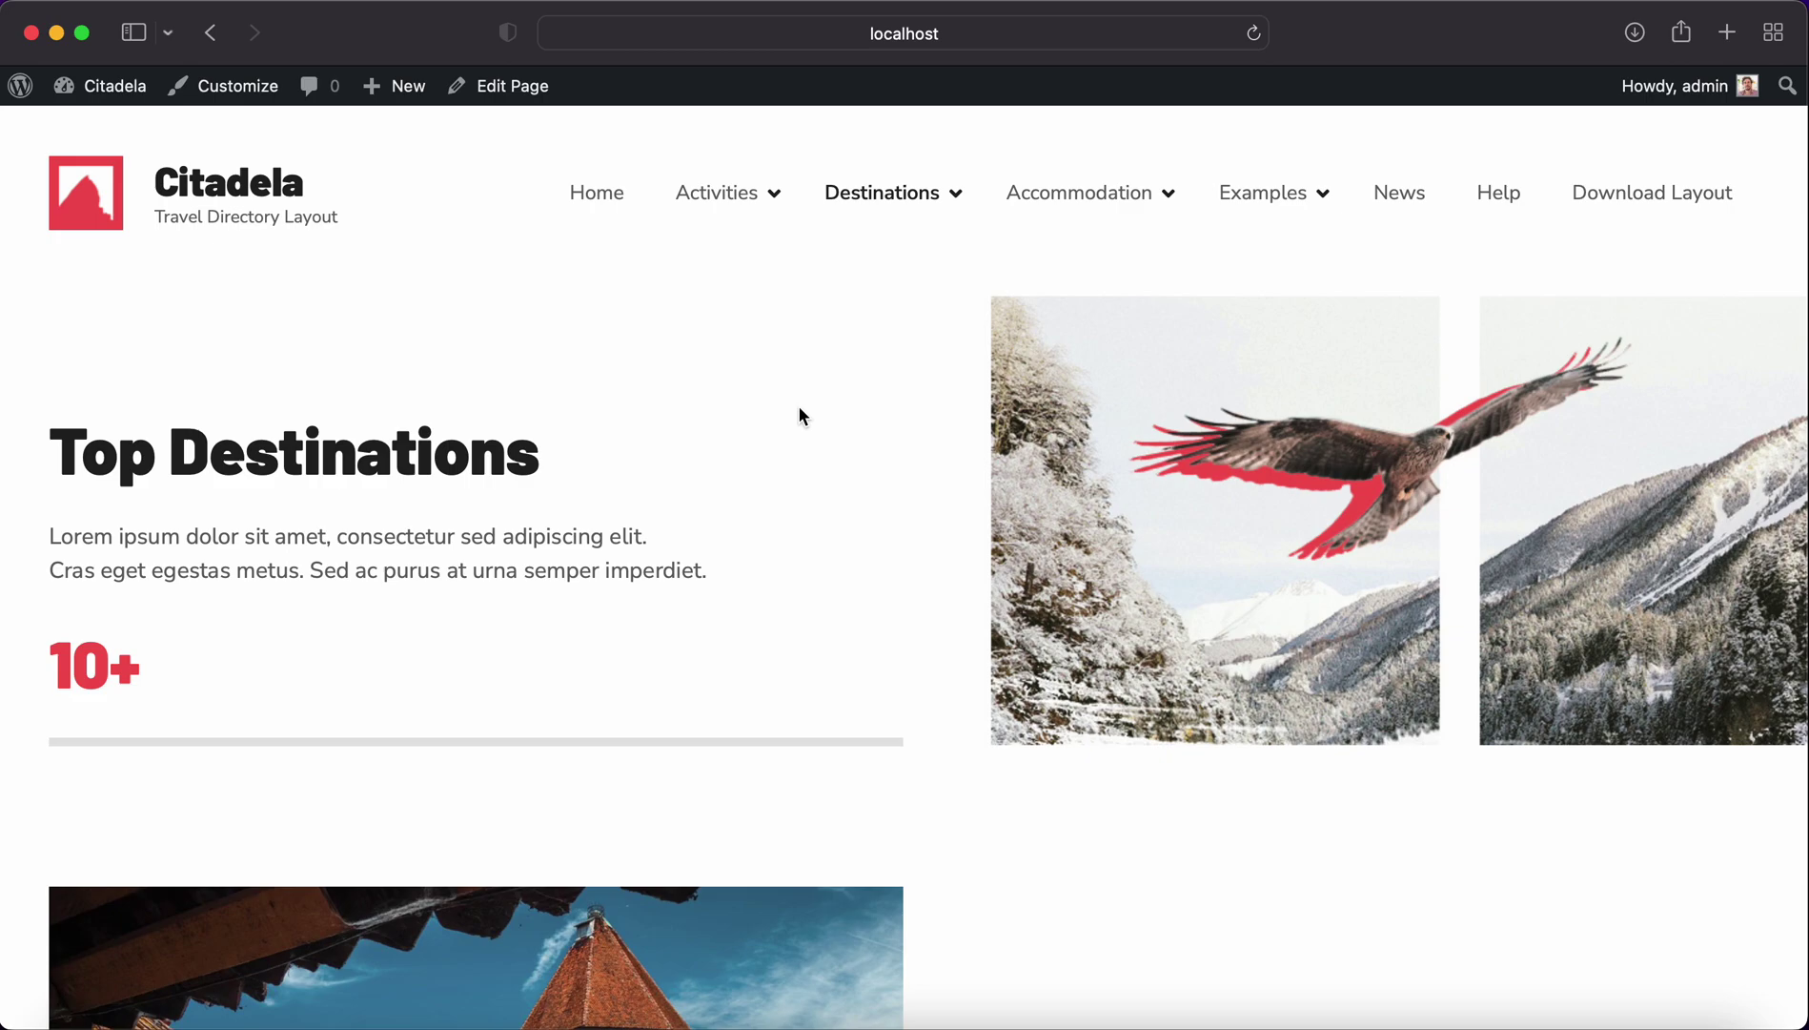
# Scroll the live page past Top Destinations, Luzern, Bern, Zürich and All Locations
pyautogui.scroll(-20, 801, 416)
pyautogui.scroll(-10, 801, 415)
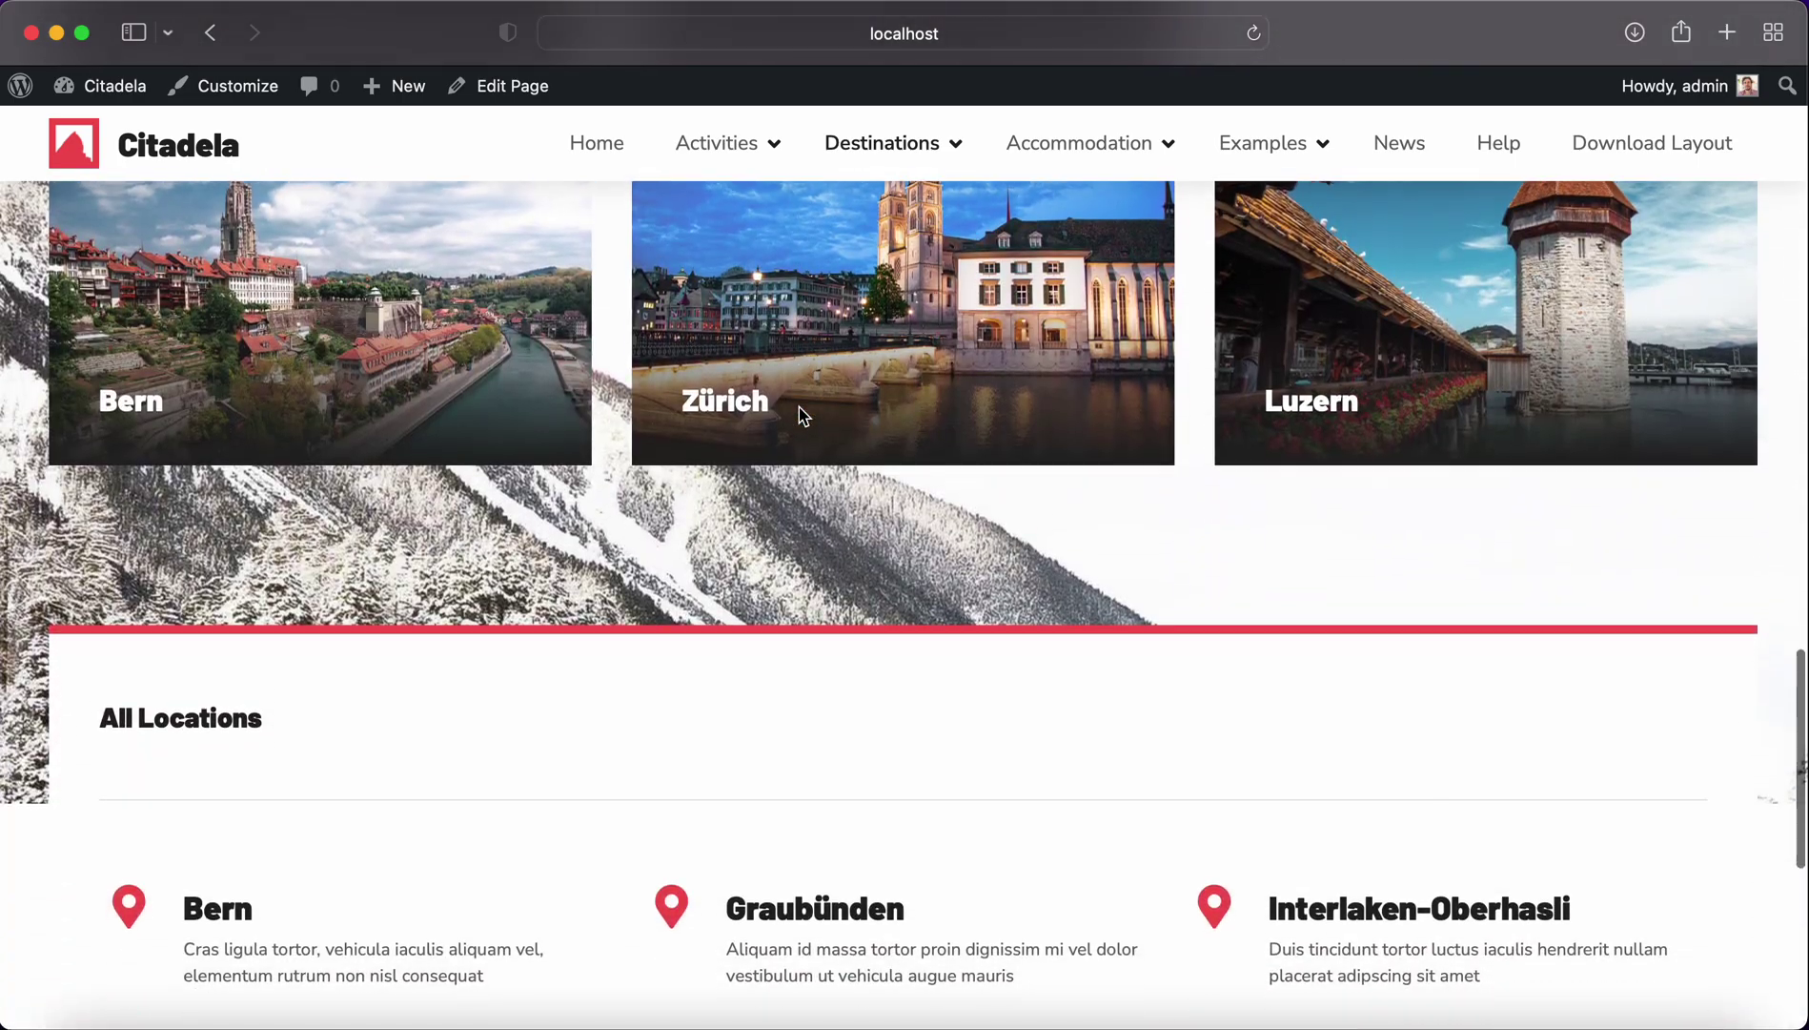
pyautogui.scroll(15, 801, 416)
pyautogui.scroll(15, 800, 415)
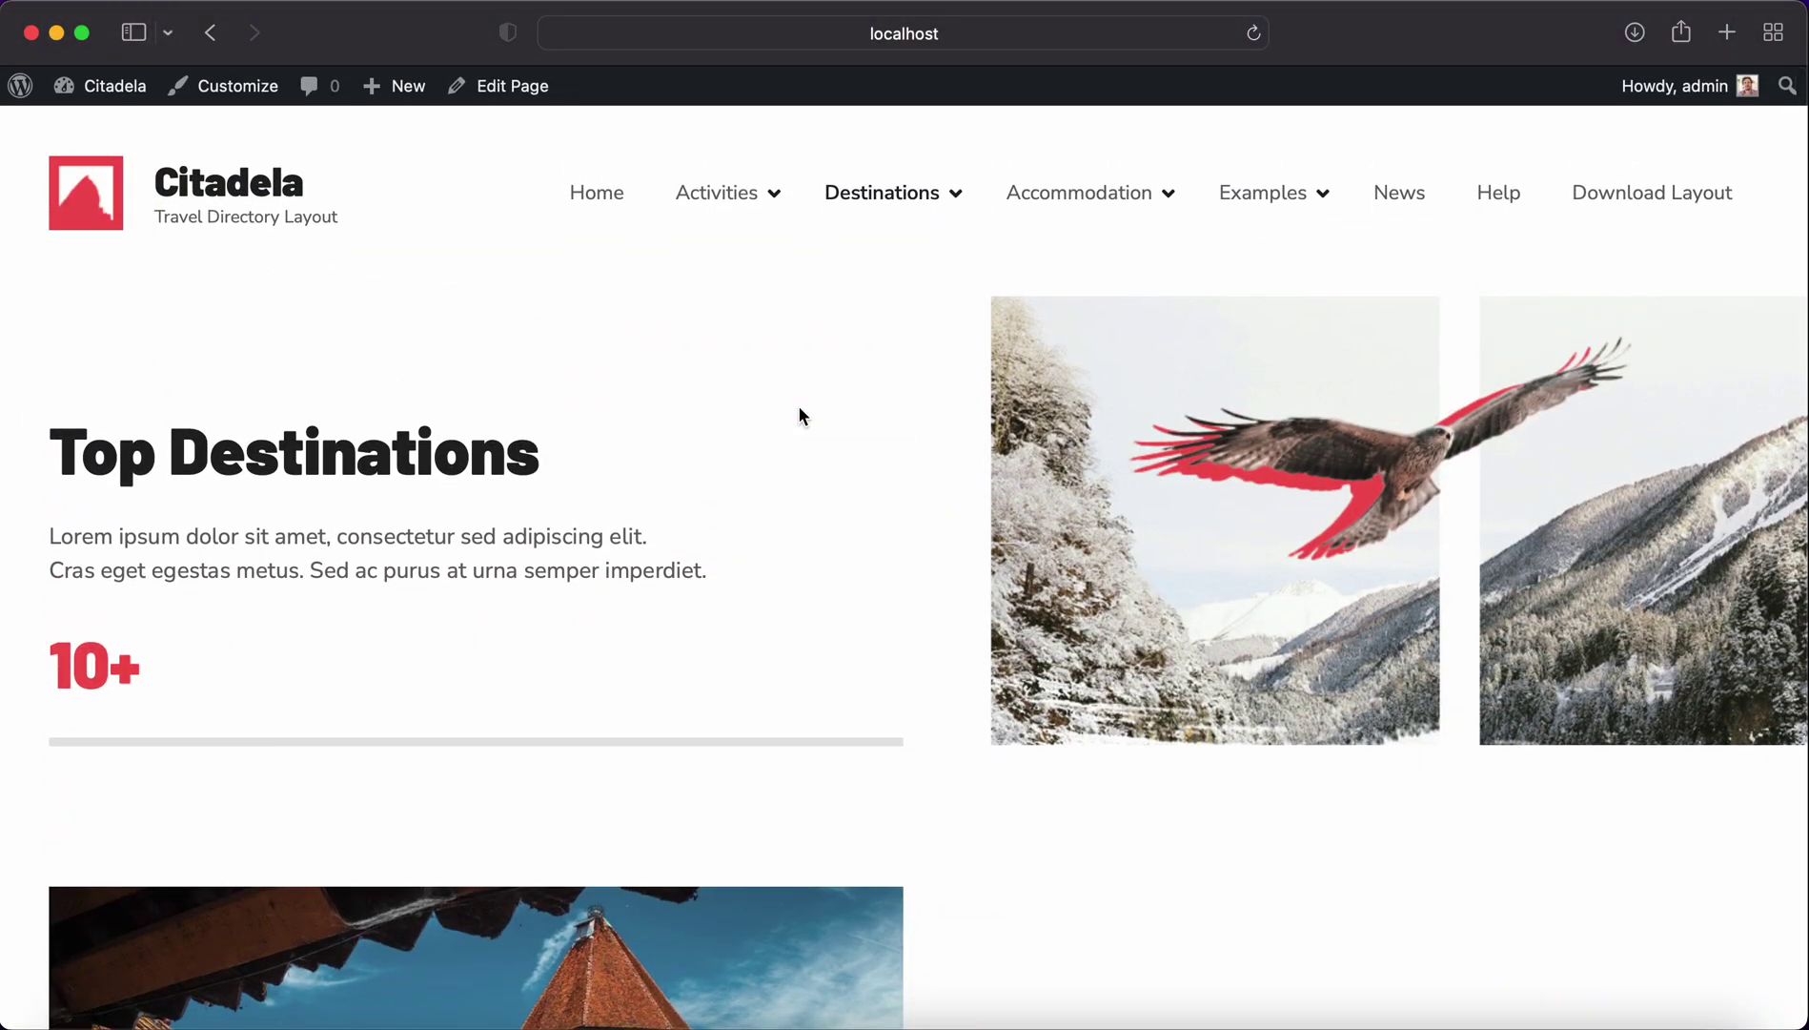